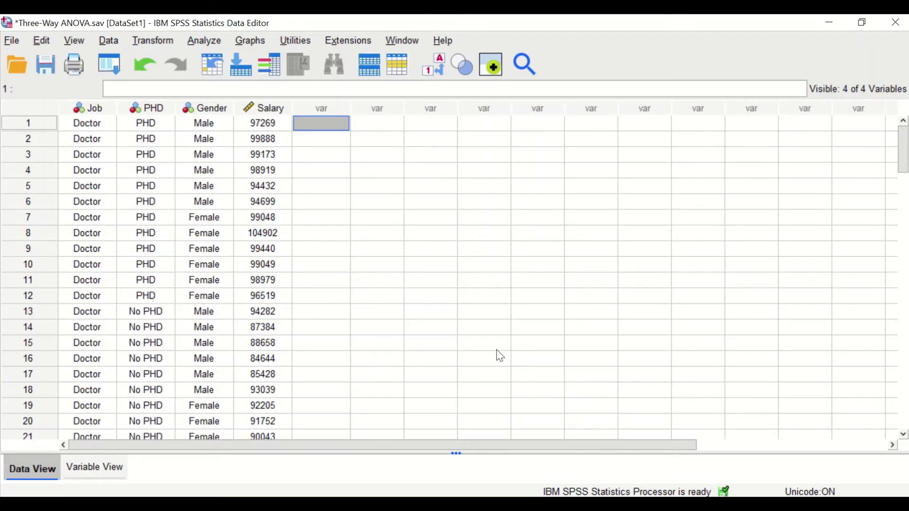
- Examine the dataset's rows and its Job, PHD, Gender and Salary variables
{"action": "scroll", "coordinate": [92, 322], "scroll_direction": "down", "scroll_amount": 7}
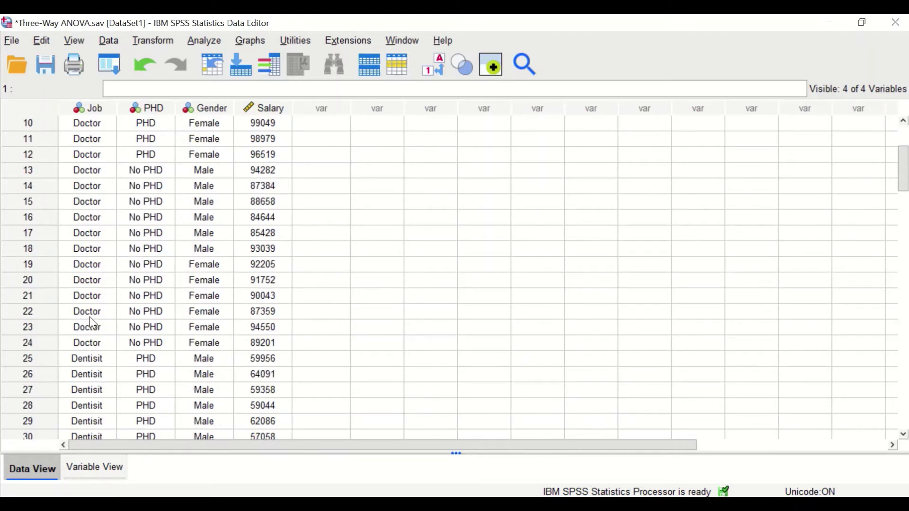
{"action": "scroll", "coordinate": [88, 316], "scroll_direction": "down", "scroll_amount": 13}
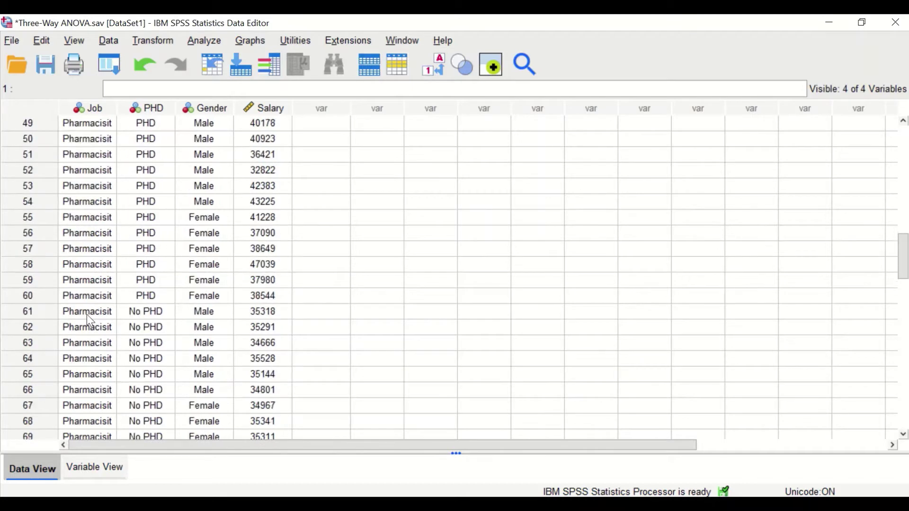
{"action": "scroll", "coordinate": [86, 313], "scroll_direction": "down", "scroll_amount": 2}
{"action": "scroll", "coordinate": [86, 314], "scroll_direction": "up", "scroll_amount": 19}
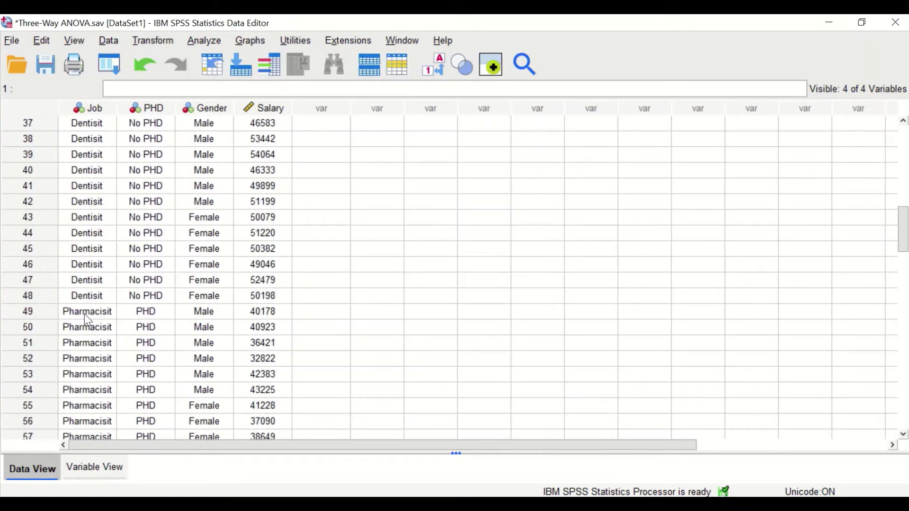
{"action": "scroll", "coordinate": [85, 313], "scroll_direction": "up", "scroll_amount": 1}
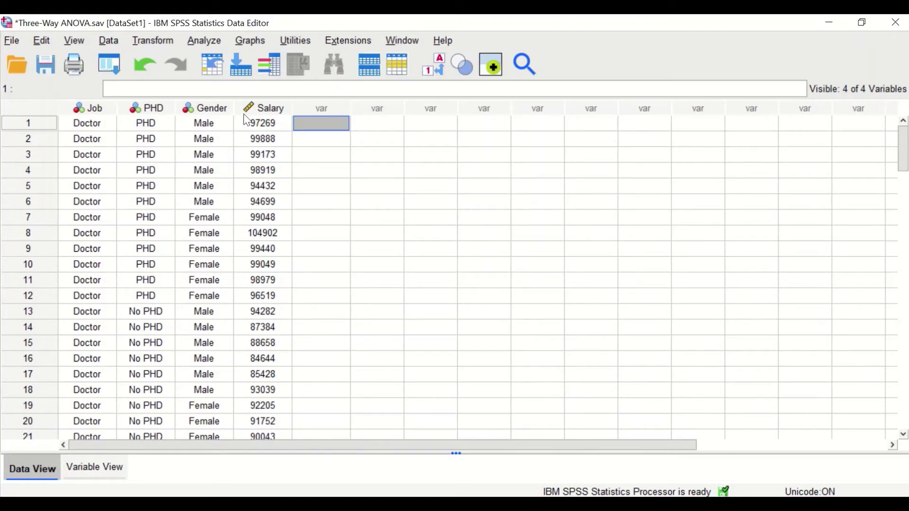
{"action": "mouse_move", "coordinate": [216, 109]}
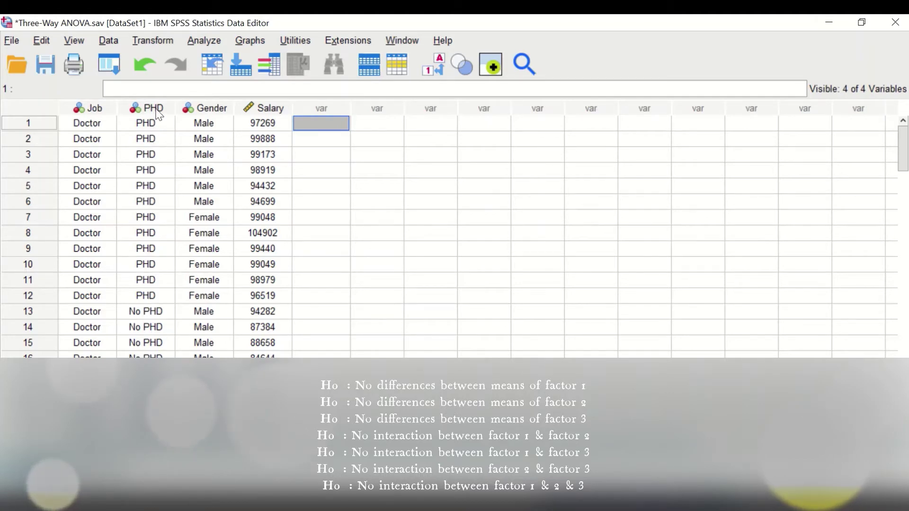
{"action": "mouse_move", "coordinate": [159, 114]}
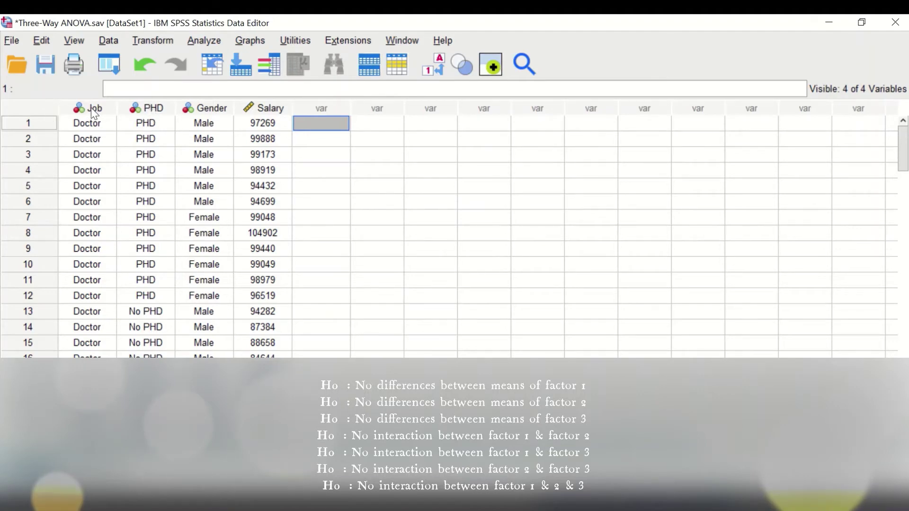
{"action": "mouse_move", "coordinate": [90, 107]}
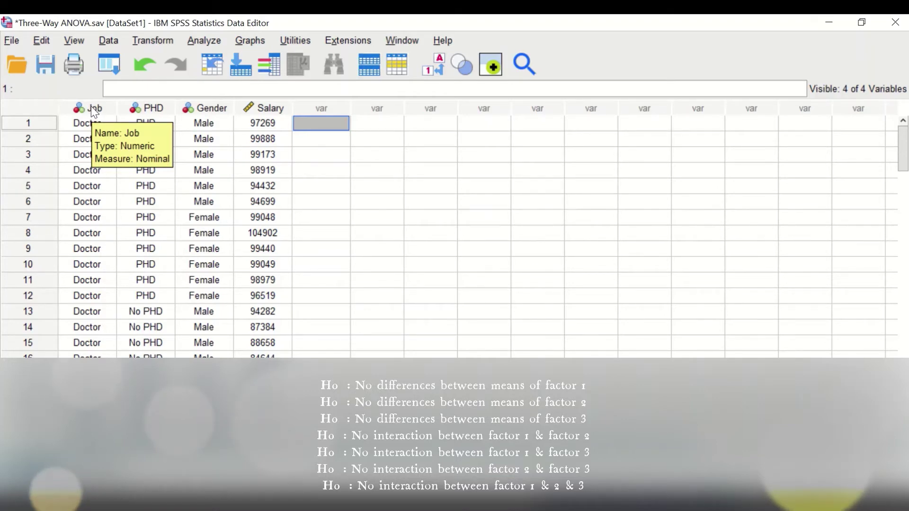
{"action": "mouse_move", "coordinate": [200, 111]}
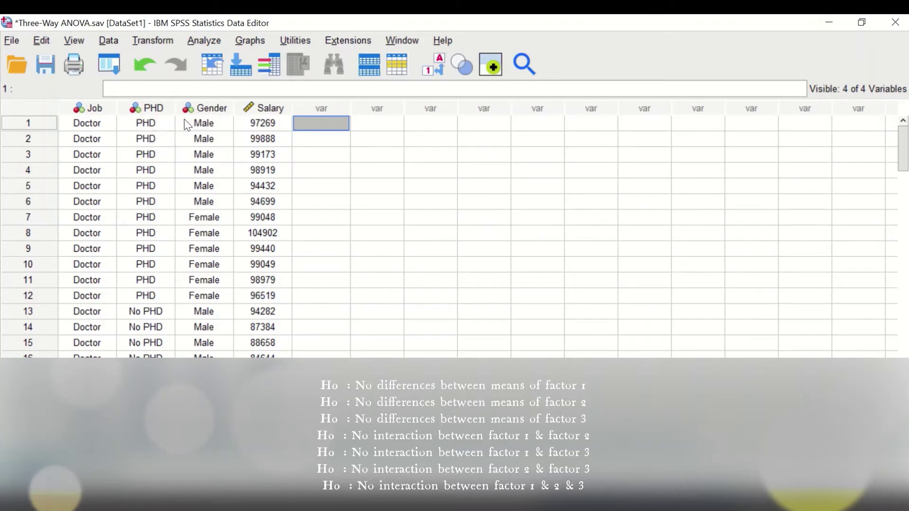
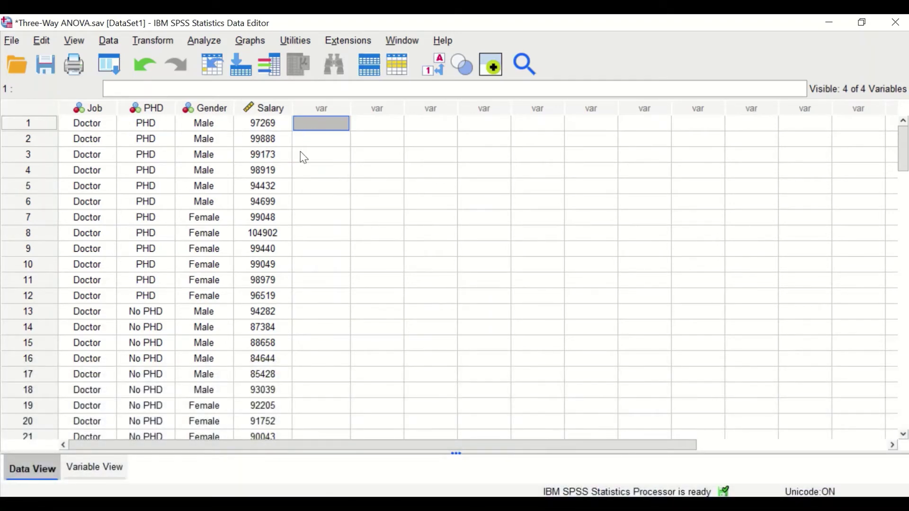
- Start a General Linear Model Univariate analysis with Salary as the dependent variable
{"action": "left_click", "coordinate": [209, 46]}
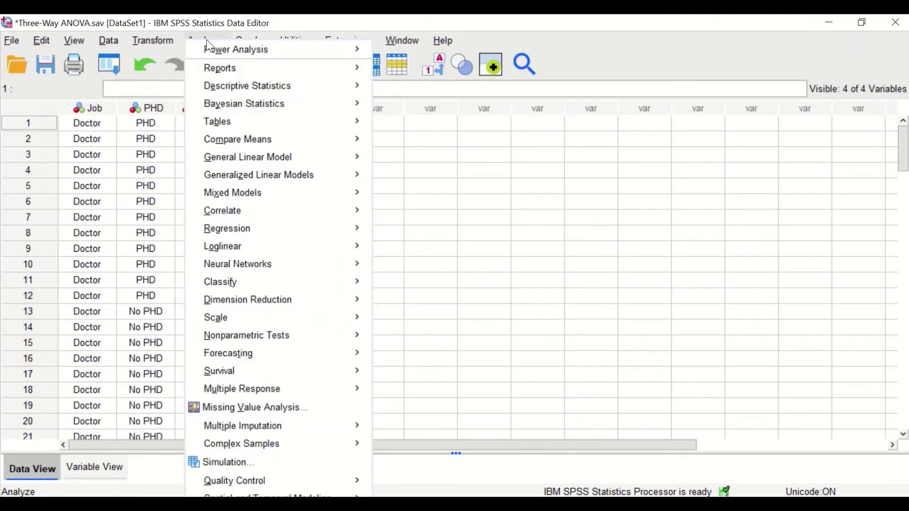
{"action": "mouse_move", "coordinate": [222, 162]}
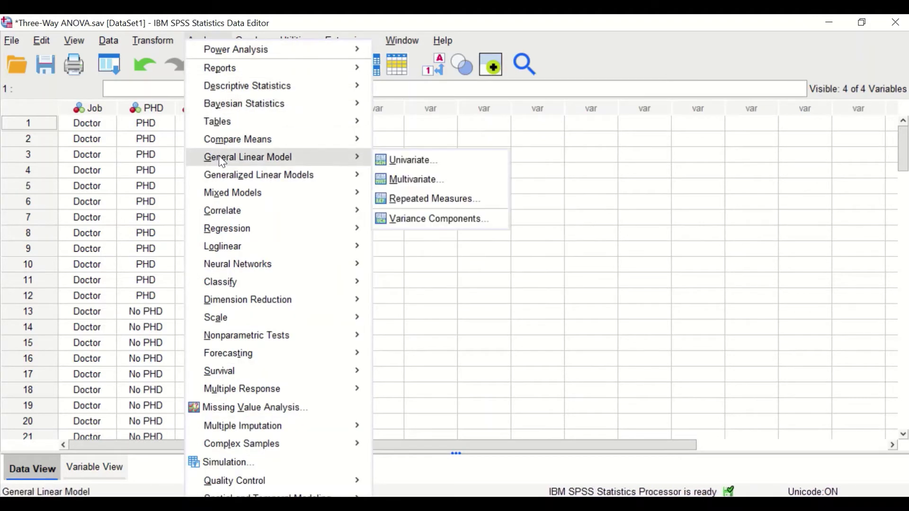
{"action": "left_click", "coordinate": [420, 163]}
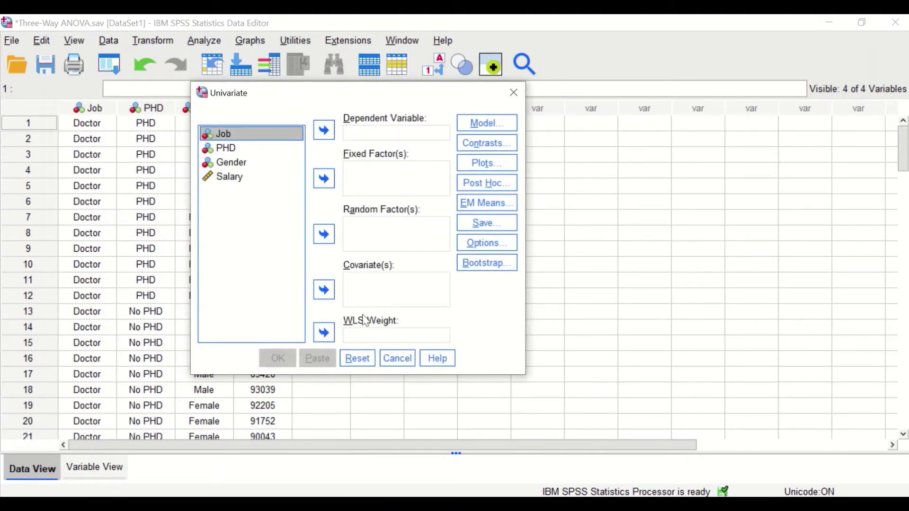
{"action": "left_click_drag", "start_coordinate": [328, 100], "coordinate": [234, 91]}
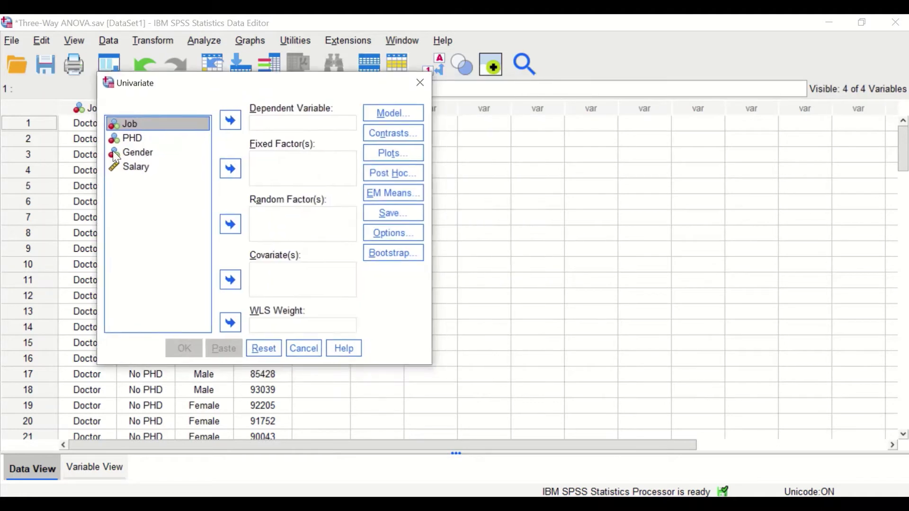
{"action": "left_click", "coordinate": [167, 172]}
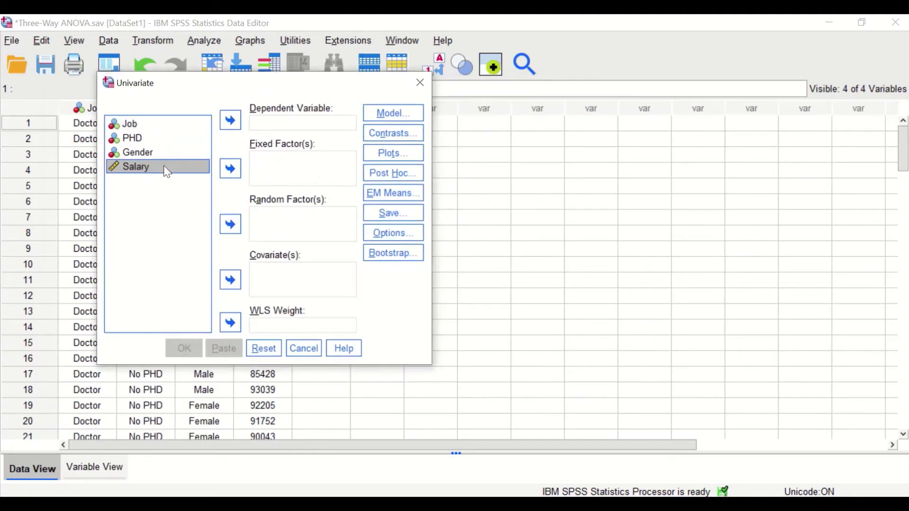
{"action": "left_click", "coordinate": [230, 120]}
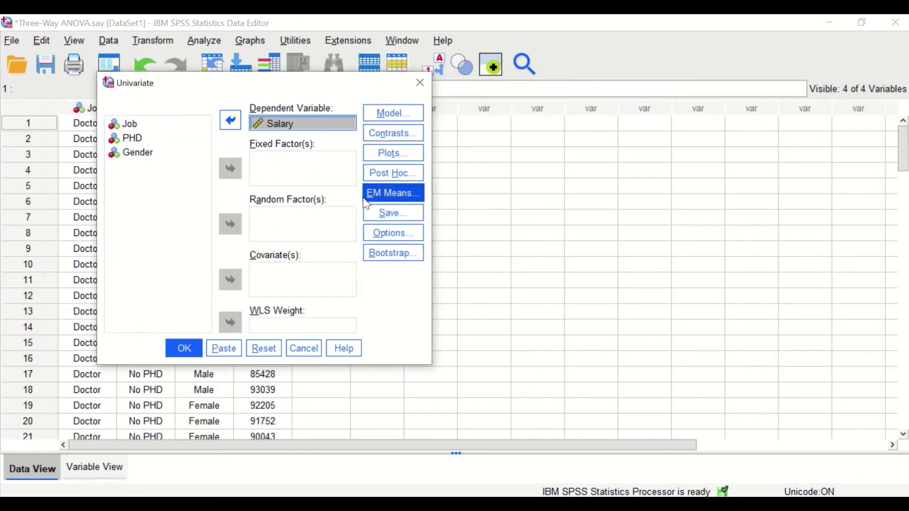
- Assign Job, PHD and Gender as the fixed factors of the univariate analysis
{"action": "left_click", "coordinate": [128, 128]}
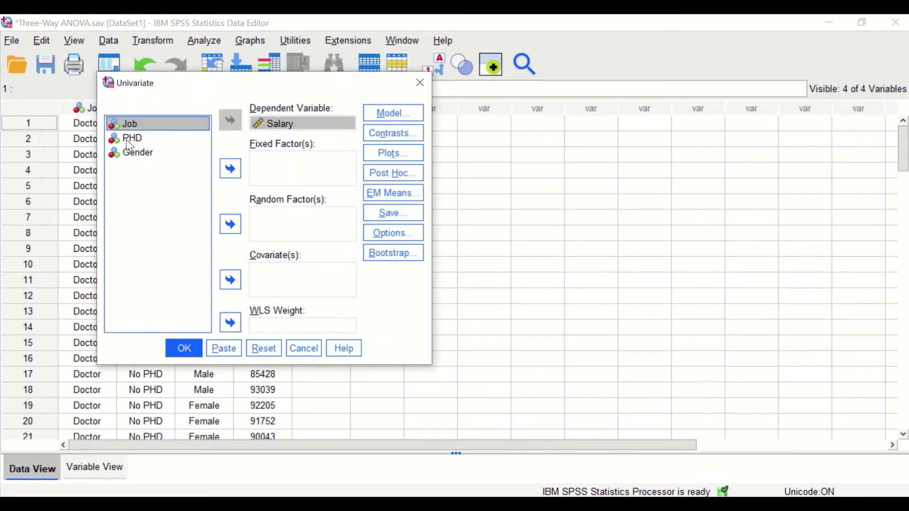
{"action": "left_click", "coordinate": [127, 140], "text": "shift"}
{"action": "left_click", "coordinate": [138, 153], "text": "shift"}
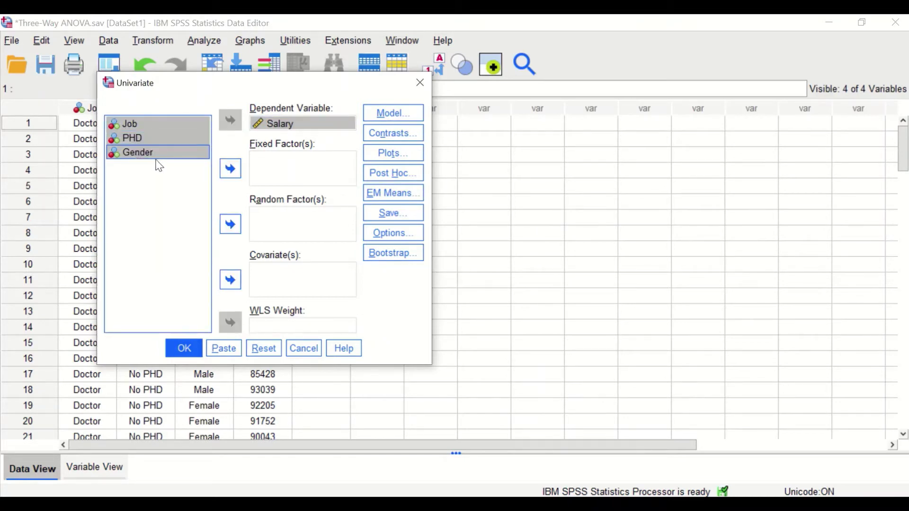
{"action": "left_click", "coordinate": [230, 166]}
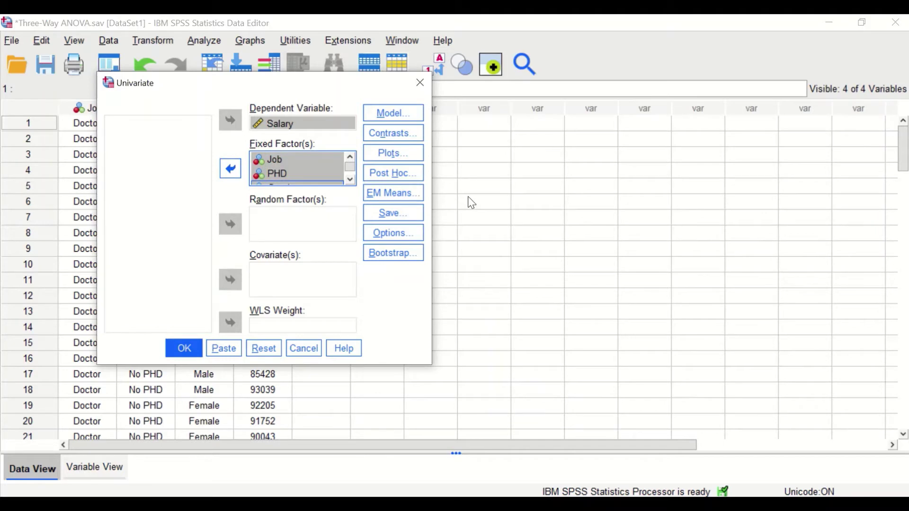
- Add three single-factor profile plots with Job, PHD and Gender each on the horizontal axis
{"action": "left_click", "coordinate": [403, 153]}
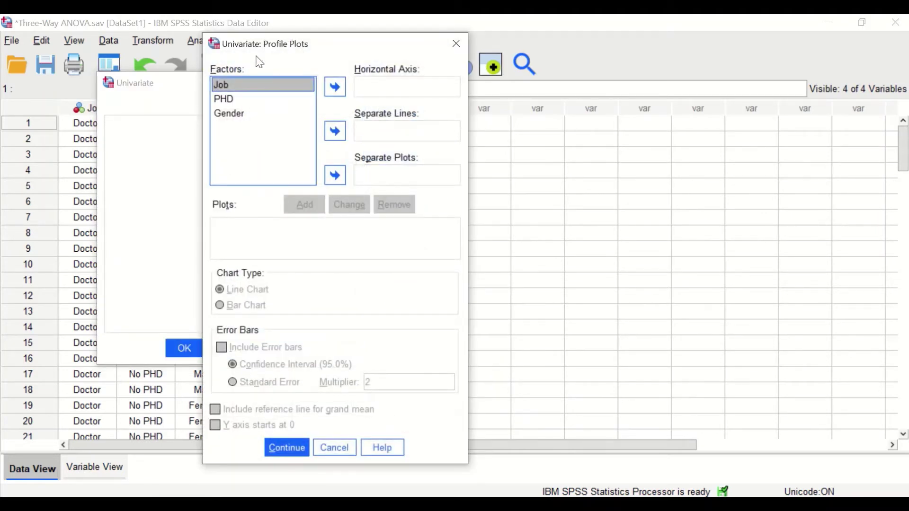
{"action": "left_click", "coordinate": [337, 89]}
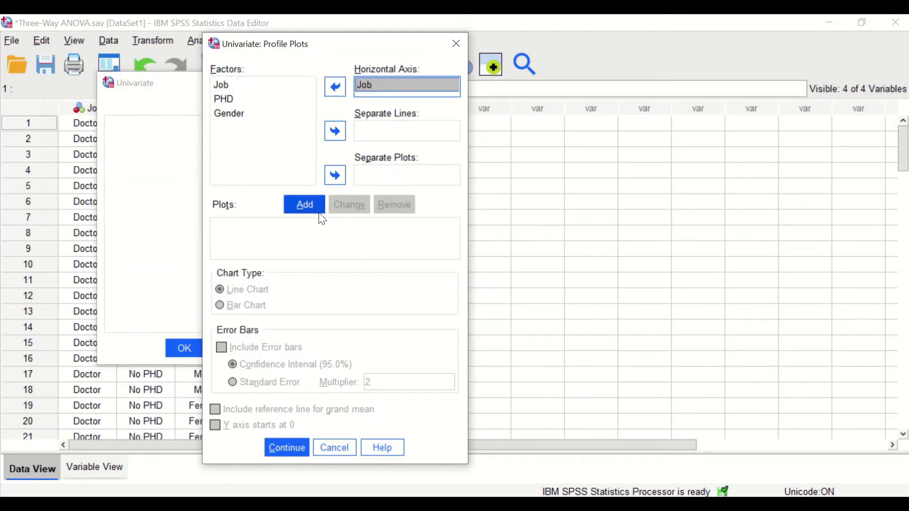
{"action": "left_click", "coordinate": [306, 205]}
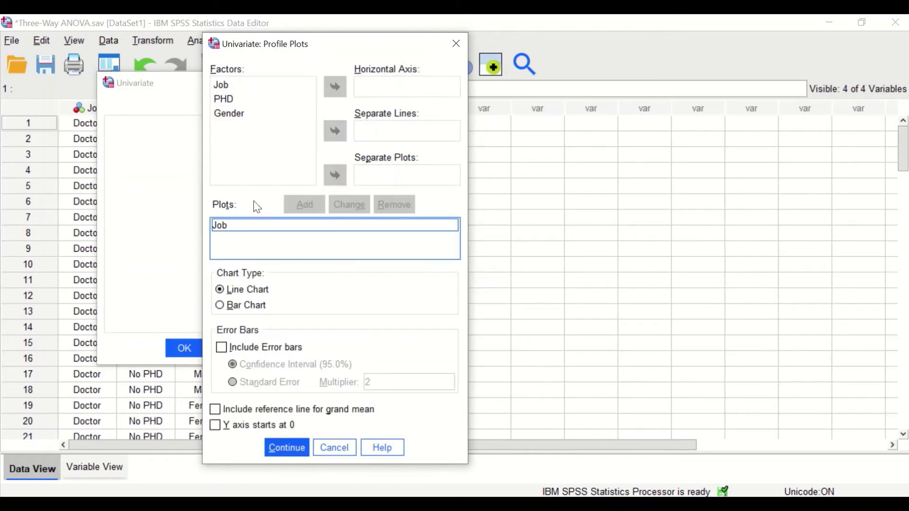
{"action": "left_click", "coordinate": [223, 100]}
{"action": "left_click", "coordinate": [332, 87]}
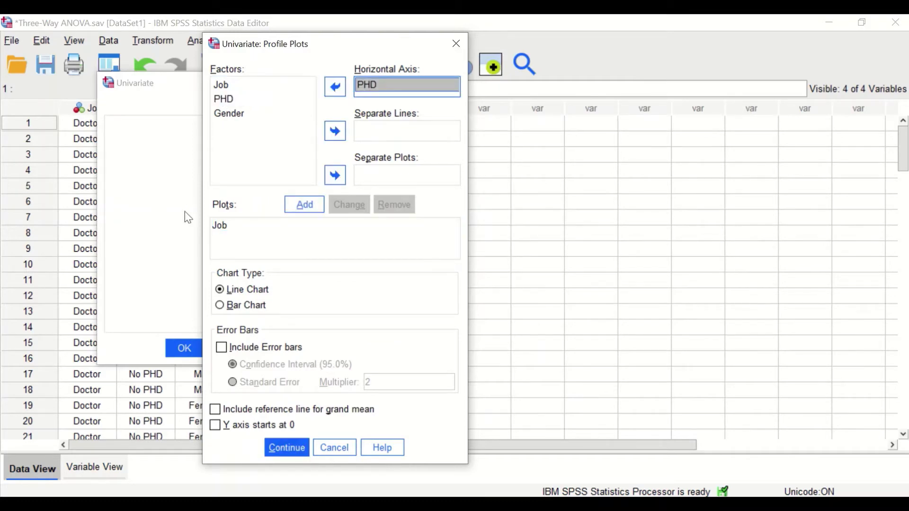
{"action": "left_click", "coordinate": [305, 209]}
{"action": "left_click", "coordinate": [226, 112]}
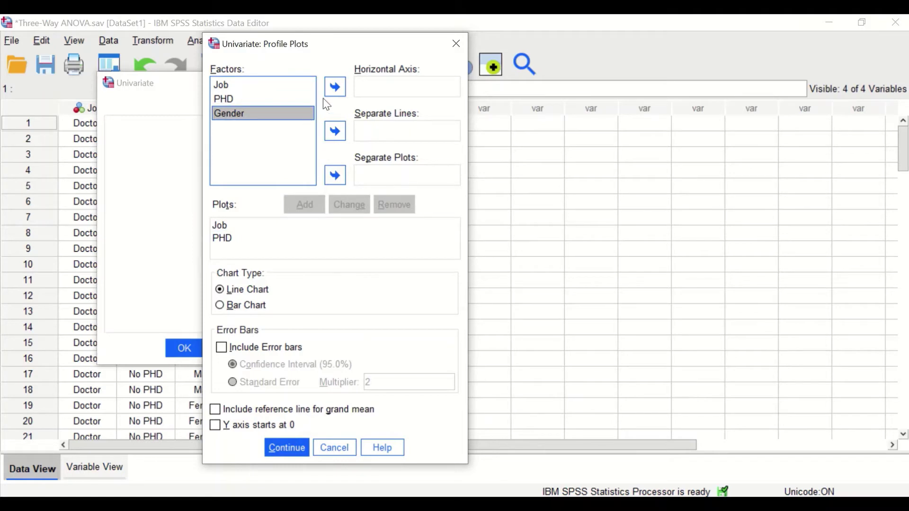
{"action": "left_click", "coordinate": [335, 87]}
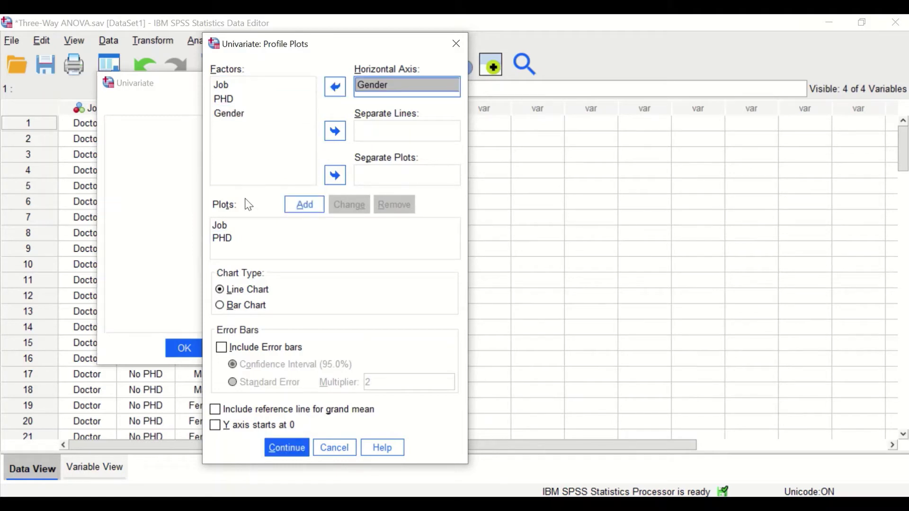
{"action": "left_click", "coordinate": [303, 212]}
- Add a profile plot with Job on the horizontal axis and PHD as separate lines
{"action": "left_click", "coordinate": [223, 84]}
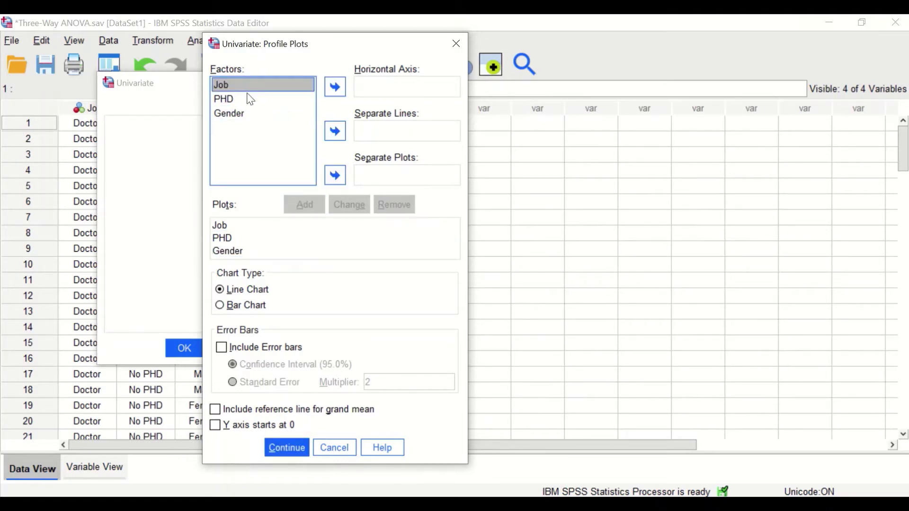
{"action": "left_click", "coordinate": [335, 87]}
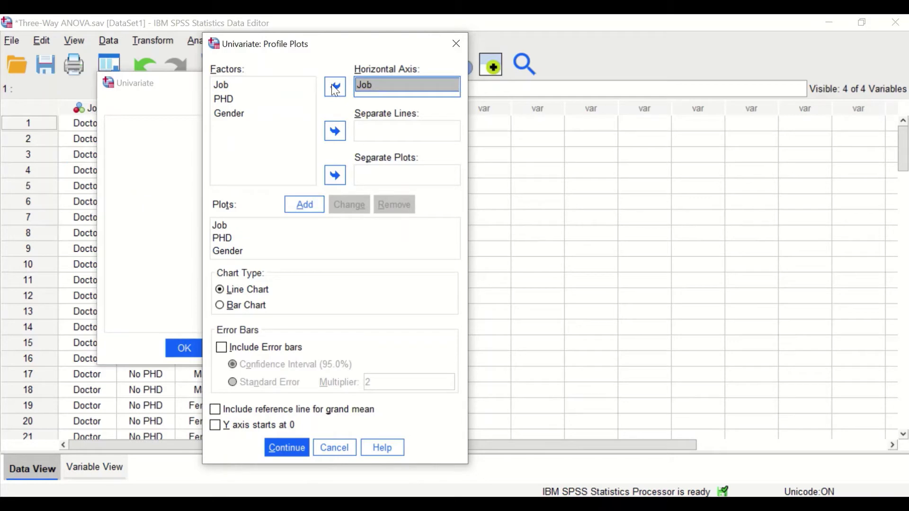
{"action": "left_click", "coordinate": [223, 99]}
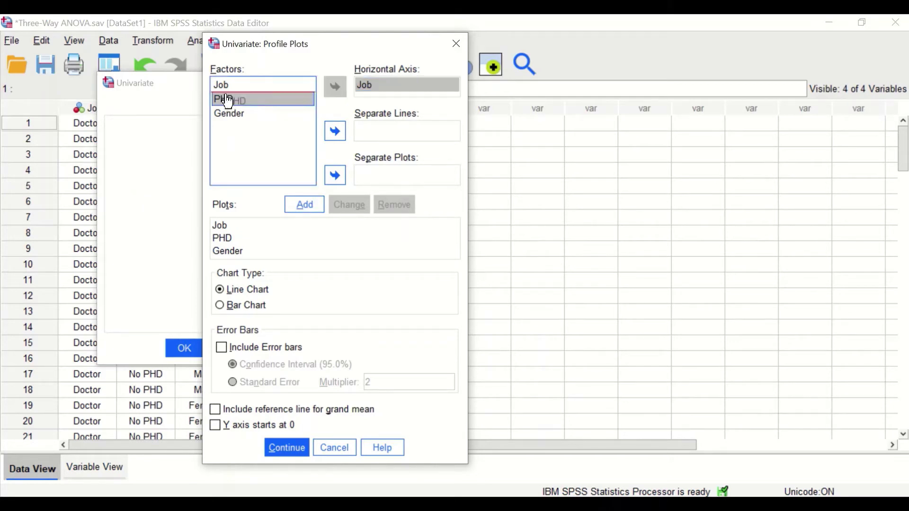
{"action": "left_click", "coordinate": [335, 131]}
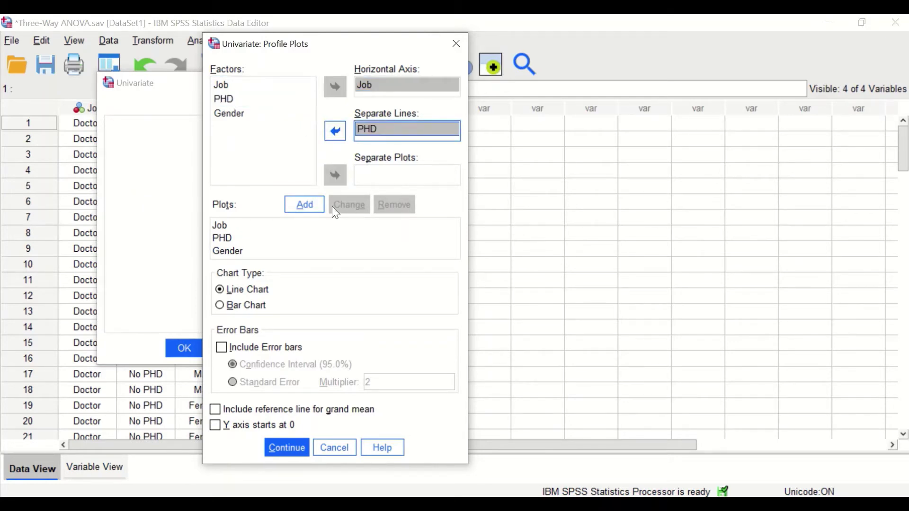
{"action": "left_click", "coordinate": [310, 205]}
- Add a profile plot with Job on the horizontal axis and Gender as separate lines
{"action": "left_click", "coordinate": [223, 85]}
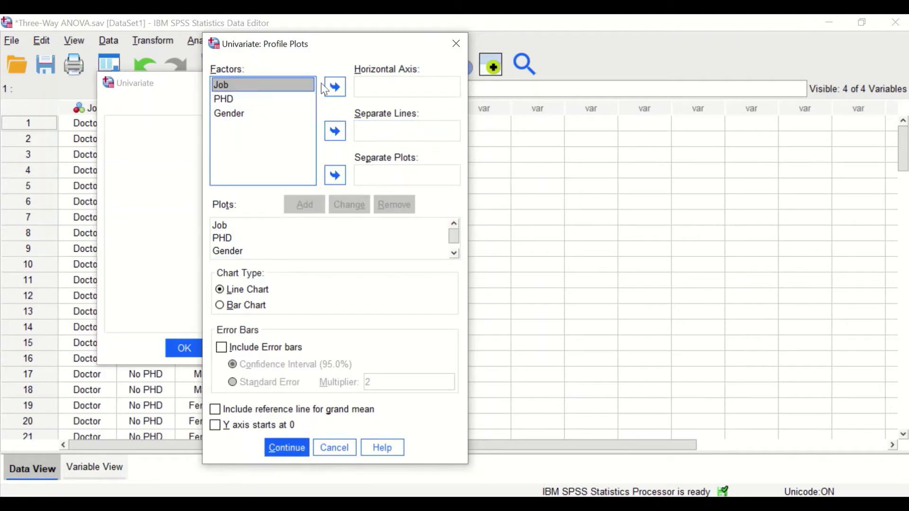
{"action": "left_click", "coordinate": [334, 86]}
{"action": "left_click", "coordinate": [231, 114]}
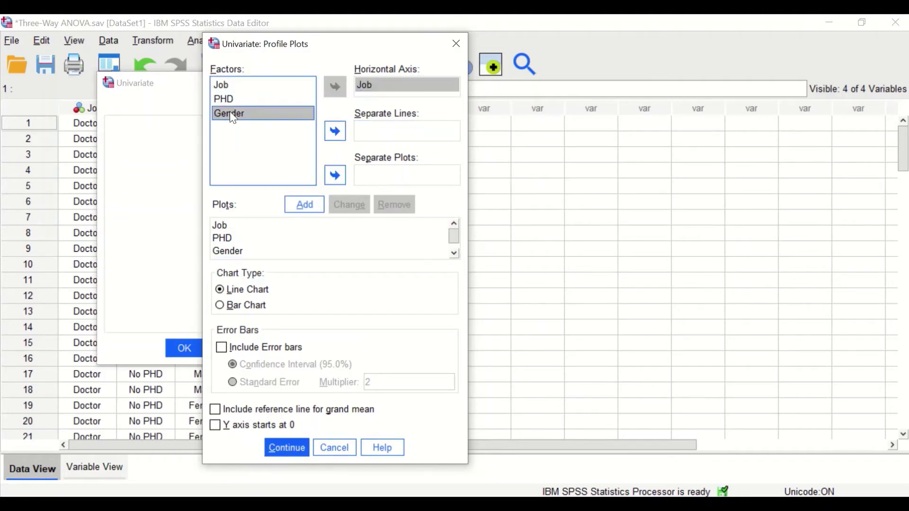
{"action": "left_click", "coordinate": [335, 135]}
{"action": "left_click", "coordinate": [305, 205]}
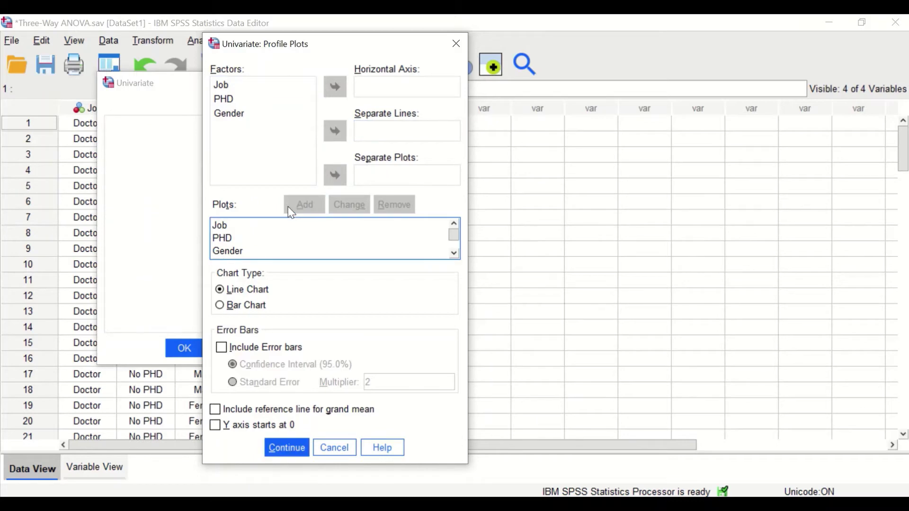
- Add a profile plot with PHD on the horizontal axis and Gender as separate lines
{"action": "left_click", "coordinate": [224, 98]}
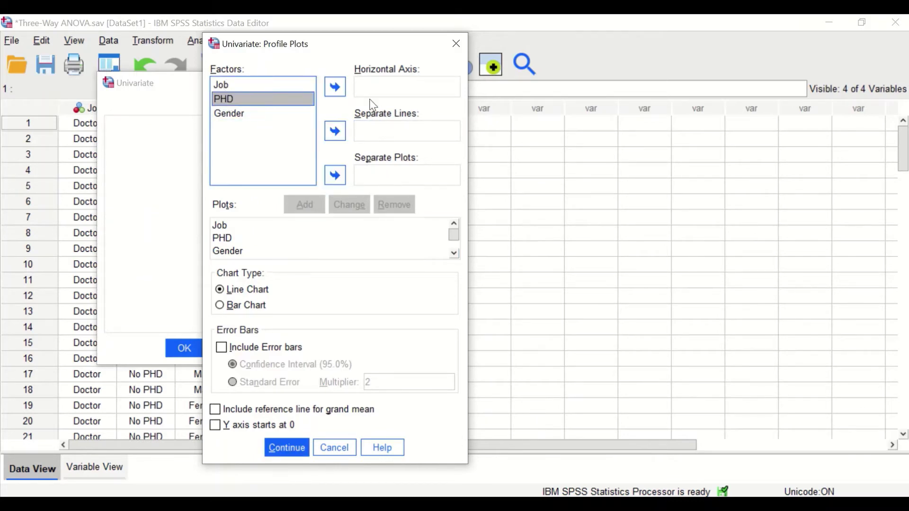
{"action": "left_click", "coordinate": [335, 86]}
{"action": "left_click", "coordinate": [229, 113]}
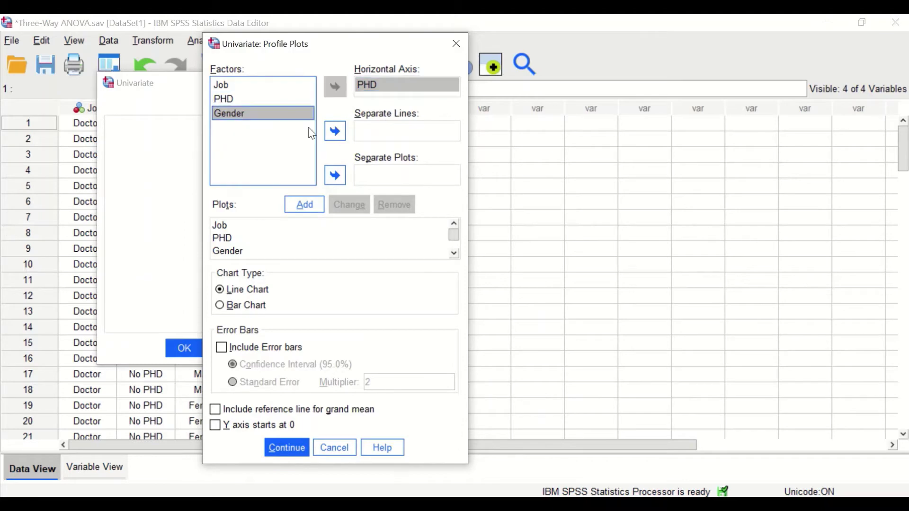
{"action": "left_click", "coordinate": [335, 131]}
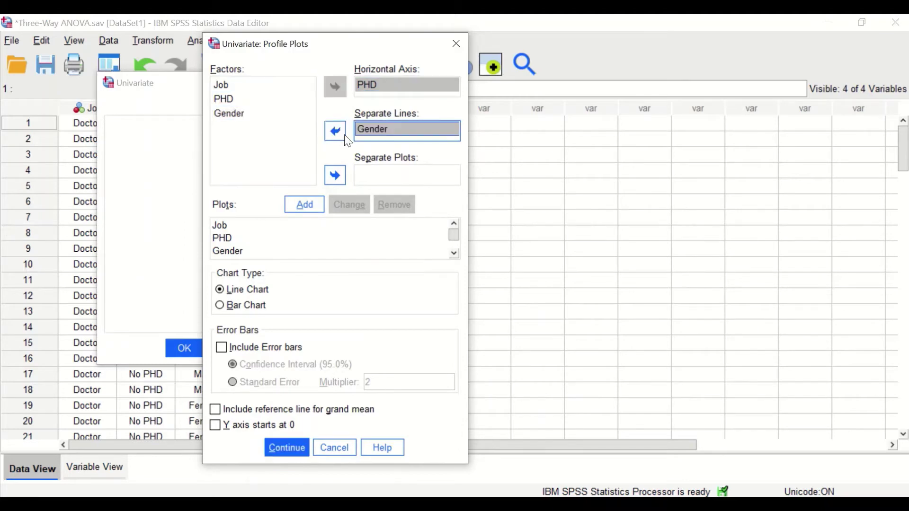
{"action": "left_click", "coordinate": [303, 207]}
- Add a profile plot with Job on the horizontal axis, PHD as separate lines and Gender as separate plots, then accept the plot list
{"action": "left_click", "coordinate": [225, 83]}
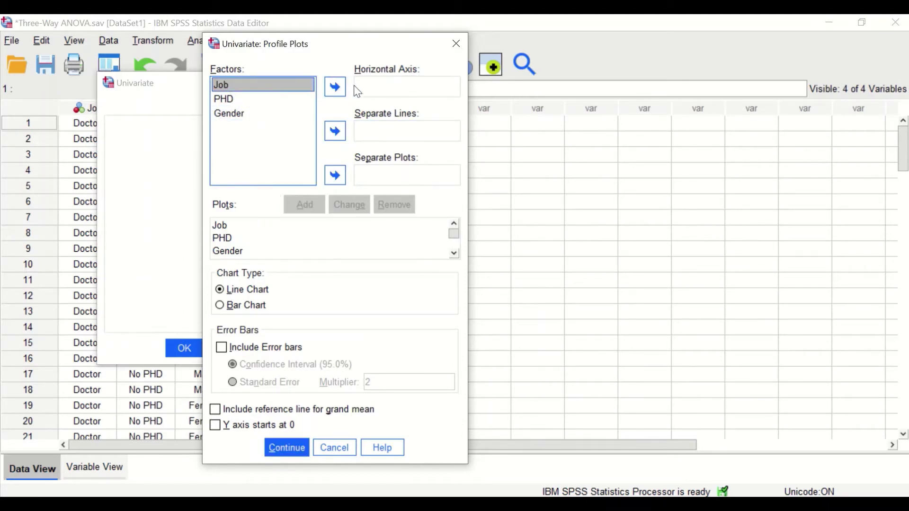
{"action": "left_click", "coordinate": [335, 85]}
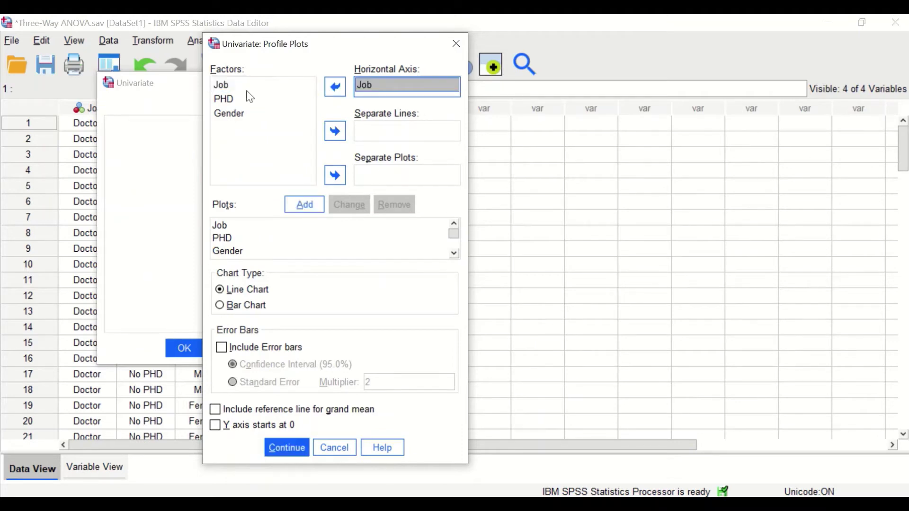
{"action": "left_click", "coordinate": [227, 98]}
{"action": "left_click", "coordinate": [334, 136]}
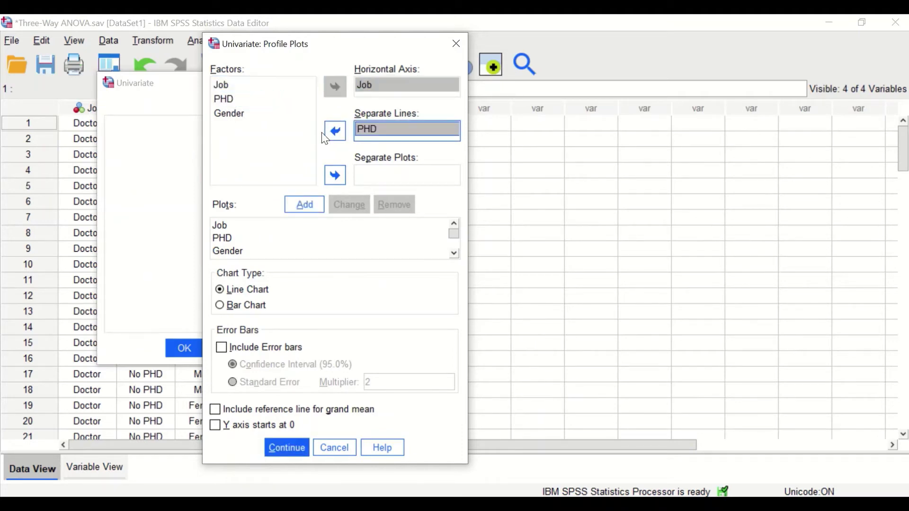
{"action": "left_click", "coordinate": [230, 116]}
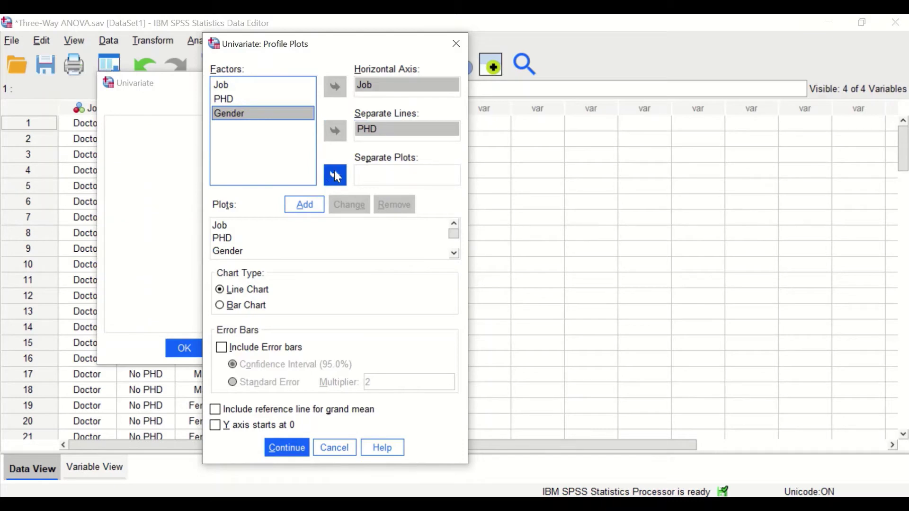
{"action": "left_click", "coordinate": [336, 175]}
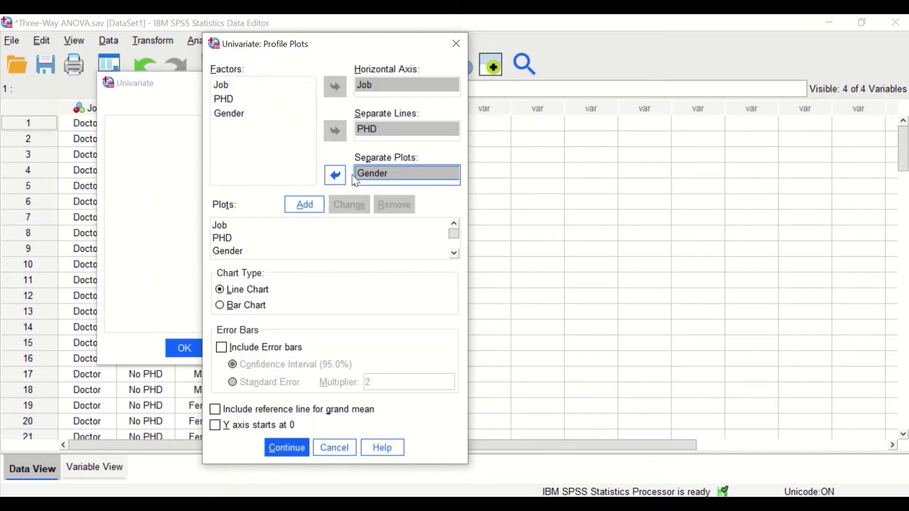
{"action": "left_click", "coordinate": [304, 205]}
{"action": "scroll", "coordinate": [378, 245], "scroll_direction": "down", "scroll_amount": 2}
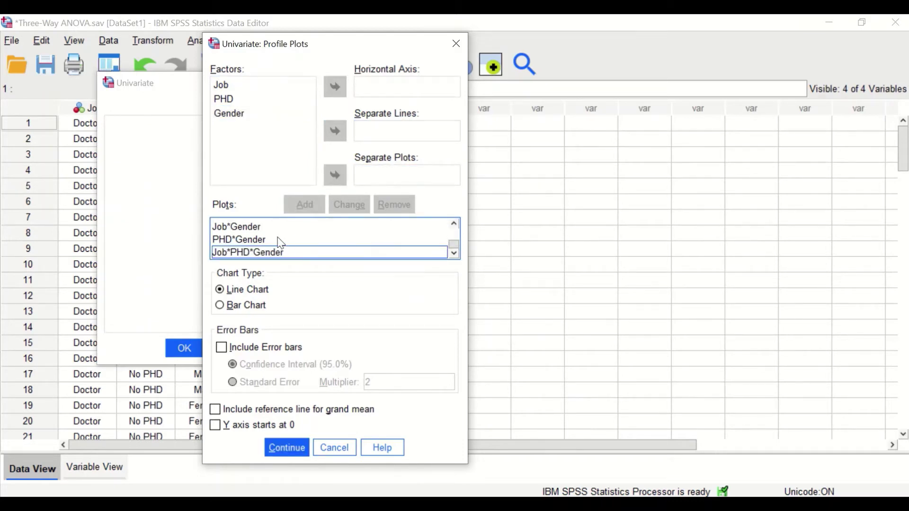
{"action": "scroll", "coordinate": [277, 239], "scroll_direction": "up", "scroll_amount": 2}
{"action": "scroll", "coordinate": [230, 225], "scroll_direction": "down", "scroll_amount": 2}
{"action": "left_click", "coordinate": [298, 448]}
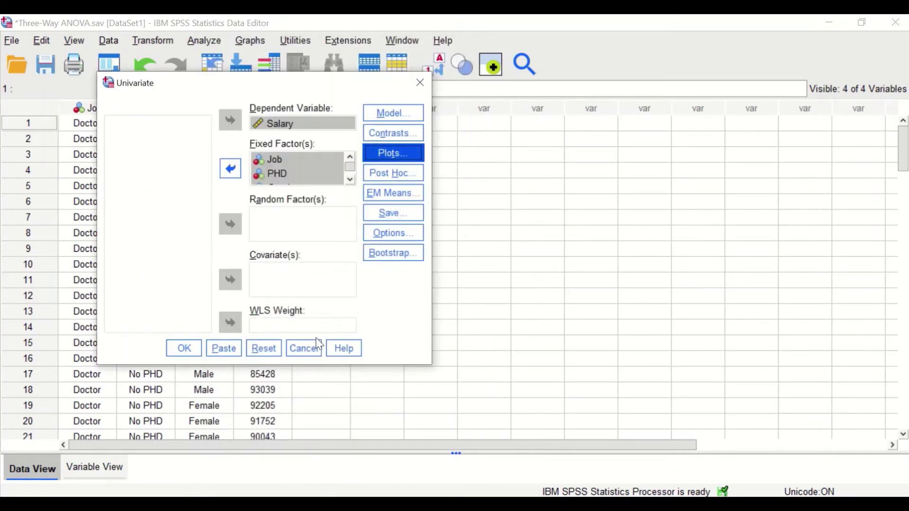
- Request a Tukey post hoc test for the Job factor
{"action": "left_click", "coordinate": [393, 174]}
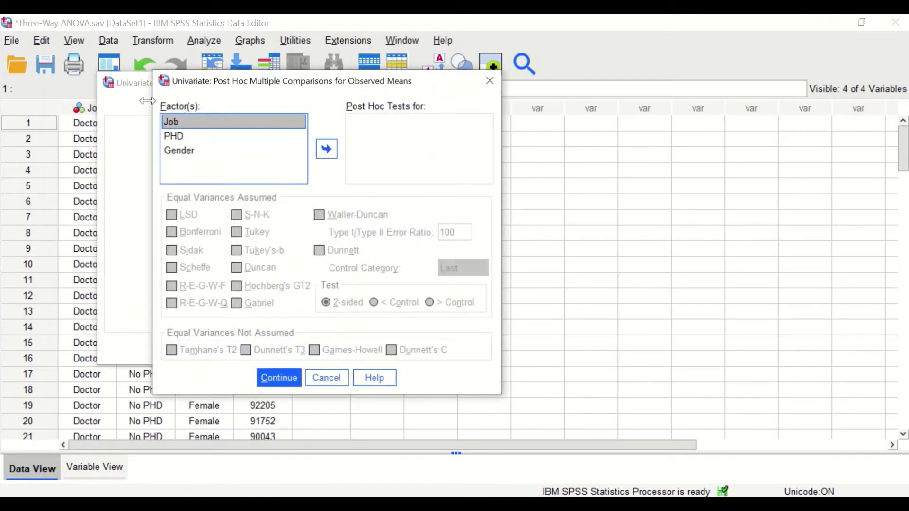
{"action": "left_click", "coordinate": [327, 150]}
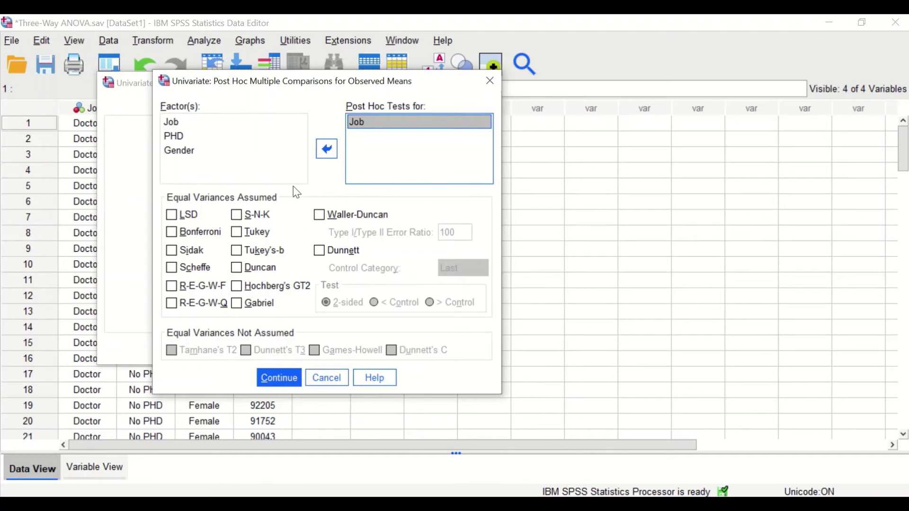
{"action": "left_click", "coordinate": [244, 233]}
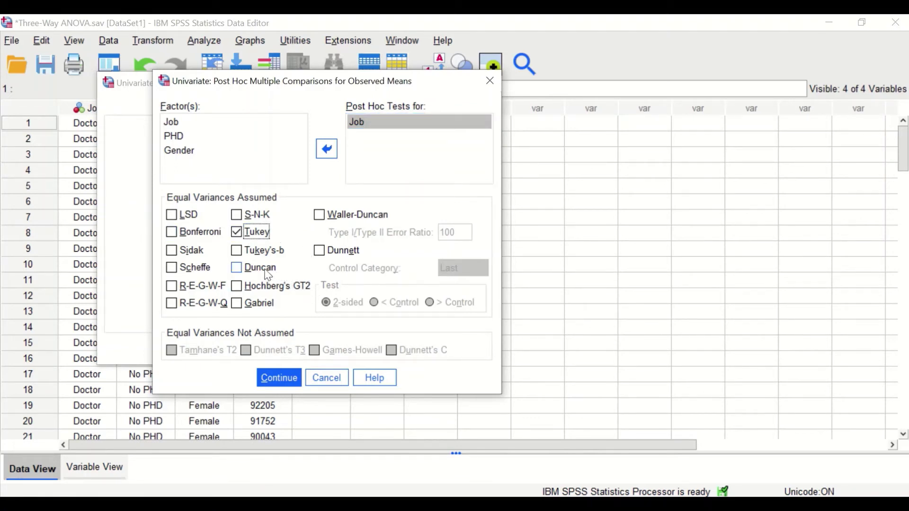
{"action": "left_click", "coordinate": [279, 377]}
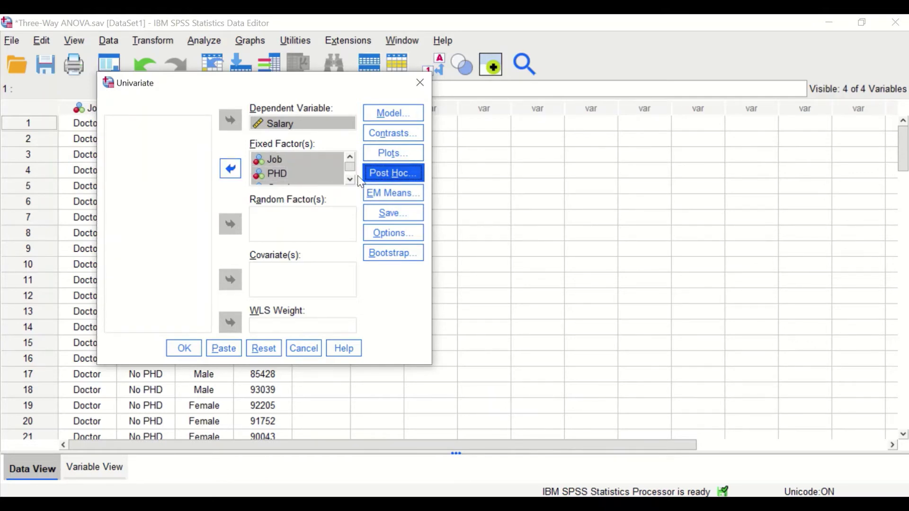
- Display estimated marginal means for (OVERALL) and all factors and interactions, with main effects compared
{"action": "left_click", "coordinate": [389, 195]}
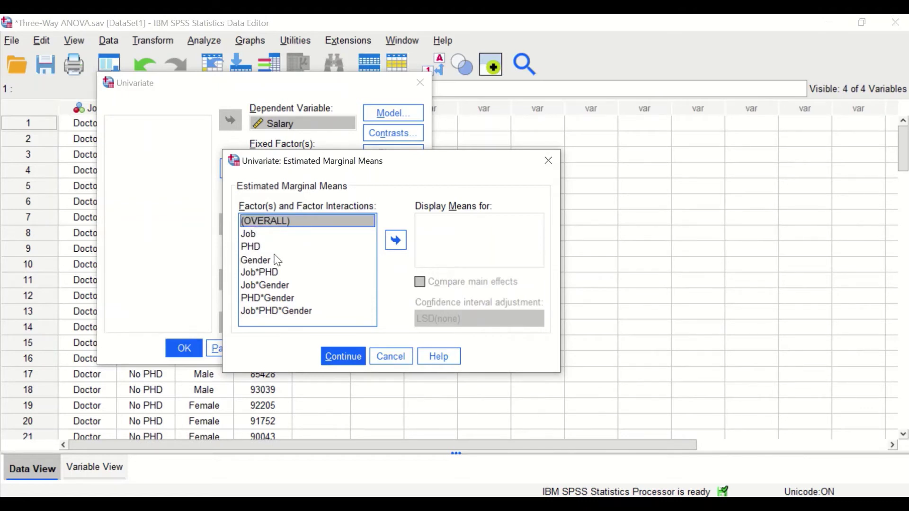
{"action": "left_click", "coordinate": [282, 311], "text": "shift"}
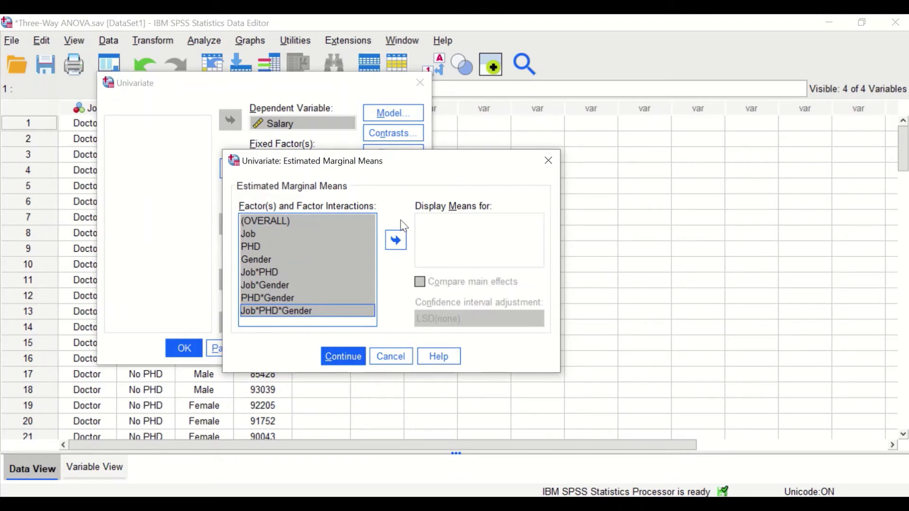
{"action": "left_click", "coordinate": [395, 240]}
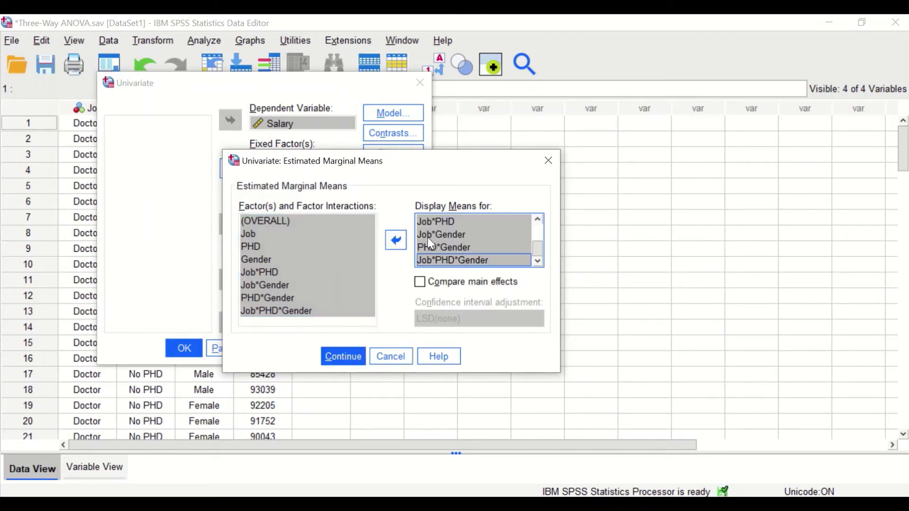
{"action": "left_click", "coordinate": [419, 284]}
{"action": "left_click", "coordinate": [341, 358]}
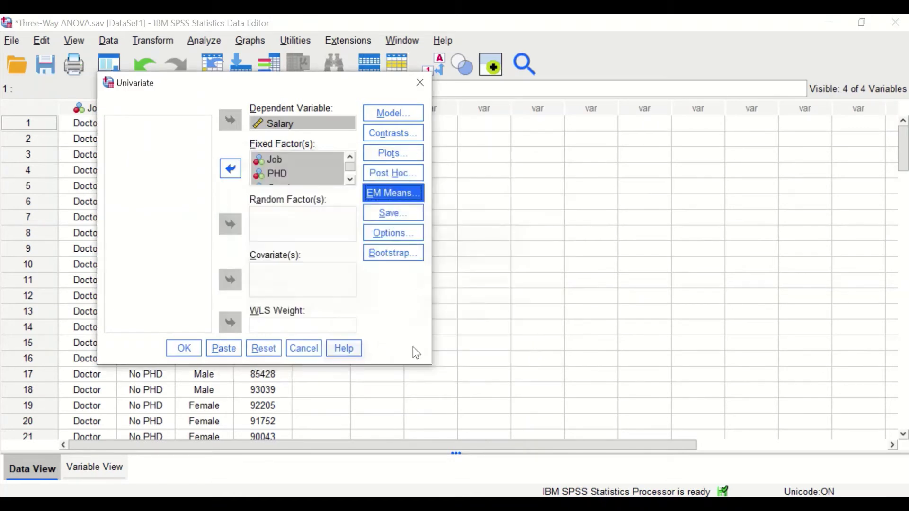
{"action": "left_click", "coordinate": [390, 219]}
{"action": "left_click_drag", "start_coordinate": [444, 54], "coordinate": [325, 68]}
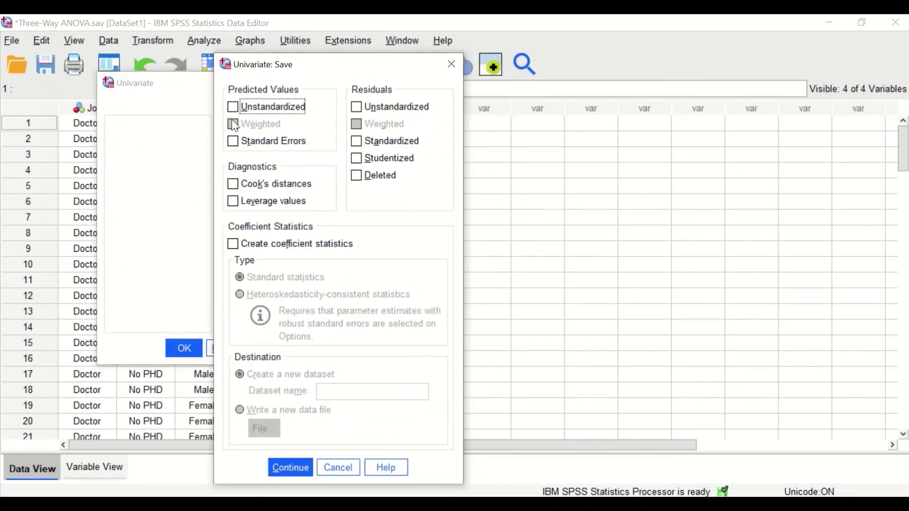
{"action": "left_click", "coordinate": [291, 468]}
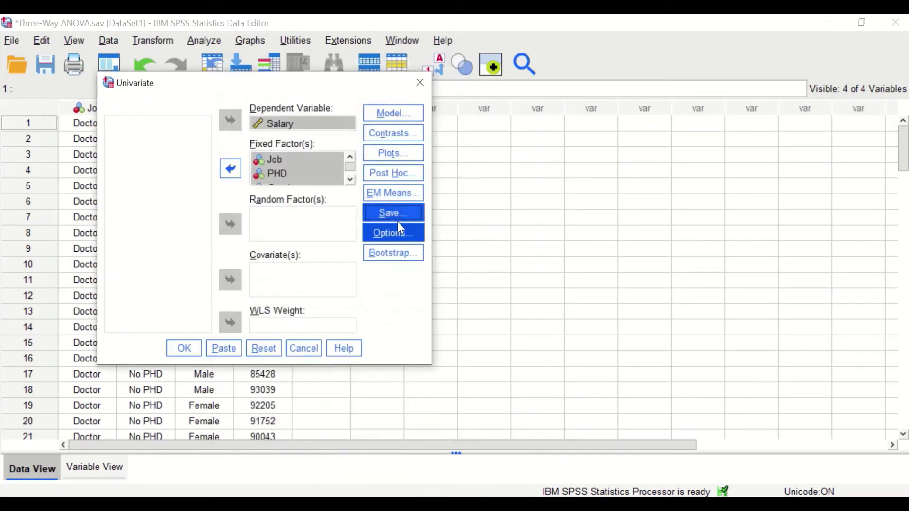
- Include descriptive statistics, homogeneity tests and estimates of effect size in the output, and run the univariate analysis
{"action": "left_click", "coordinate": [394, 231]}
{"action": "left_click", "coordinate": [307, 115]}
{"action": "left_click", "coordinate": [483, 116]}
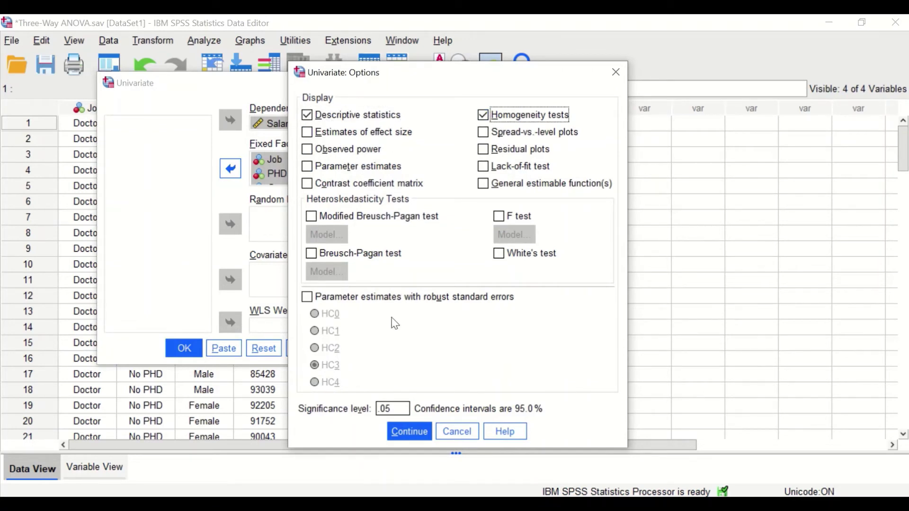
{"action": "left_click", "coordinate": [307, 133]}
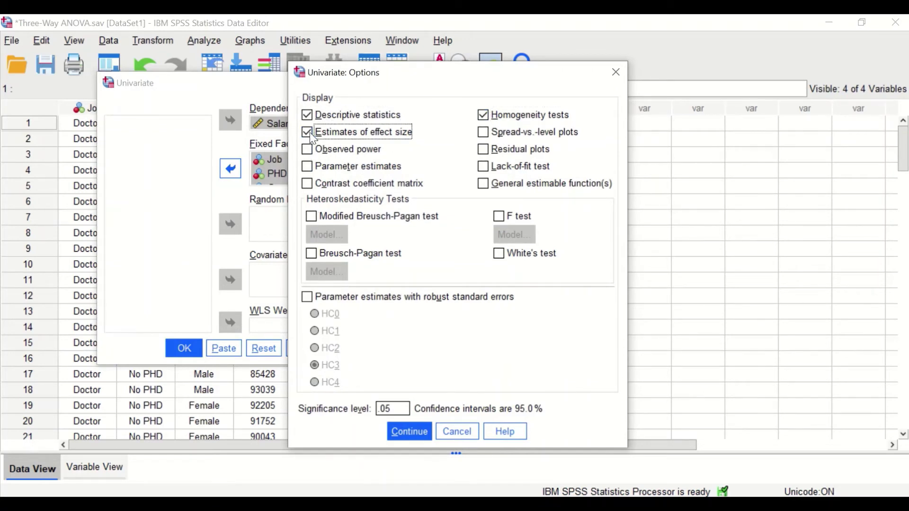
{"action": "left_click", "coordinate": [410, 431]}
{"action": "left_click", "coordinate": [201, 351]}
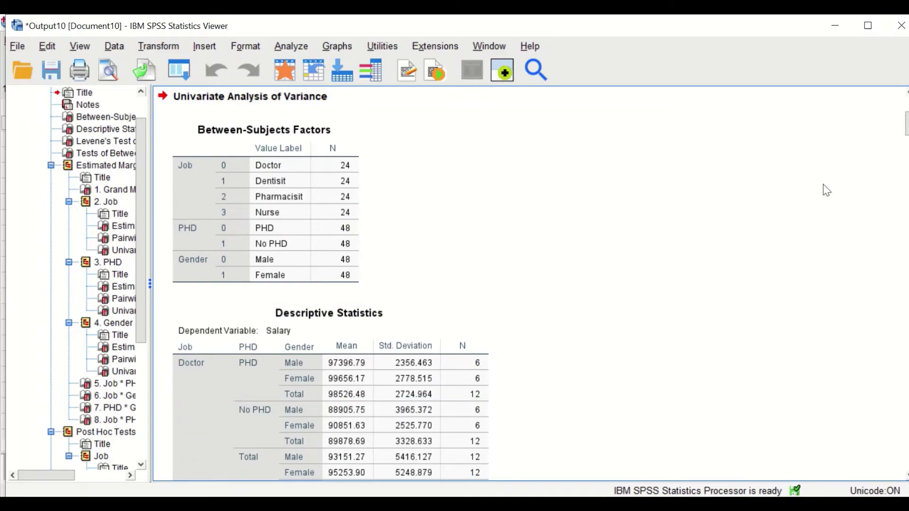
- Review the analysis syntax and the Between-Subjects Factors table with the group sizes of Job, PHD and Gender
{"action": "left_click_drag", "start_coordinate": [906, 124], "coordinate": [854, 95]}
{"action": "scroll", "coordinate": [590, 316], "scroll_direction": "down", "scroll_amount": 3}
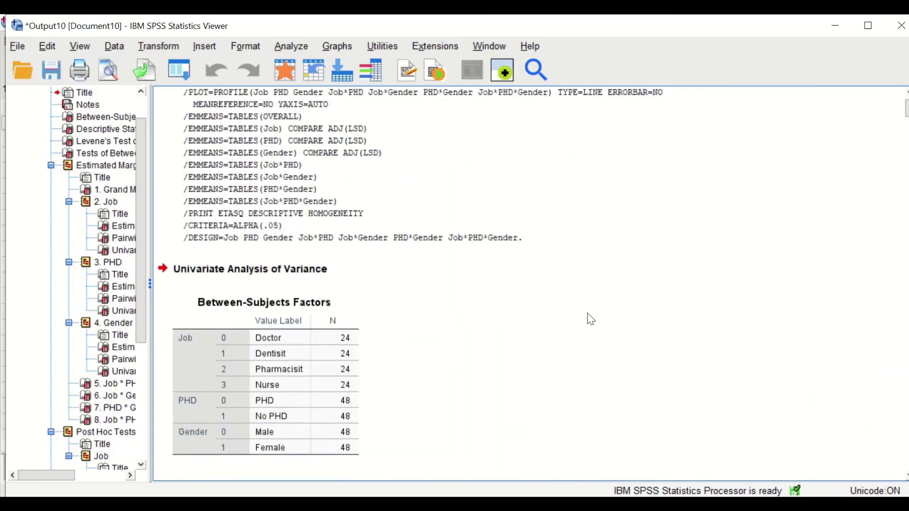
{"action": "scroll", "coordinate": [590, 316], "scroll_direction": "down", "scroll_amount": 3}
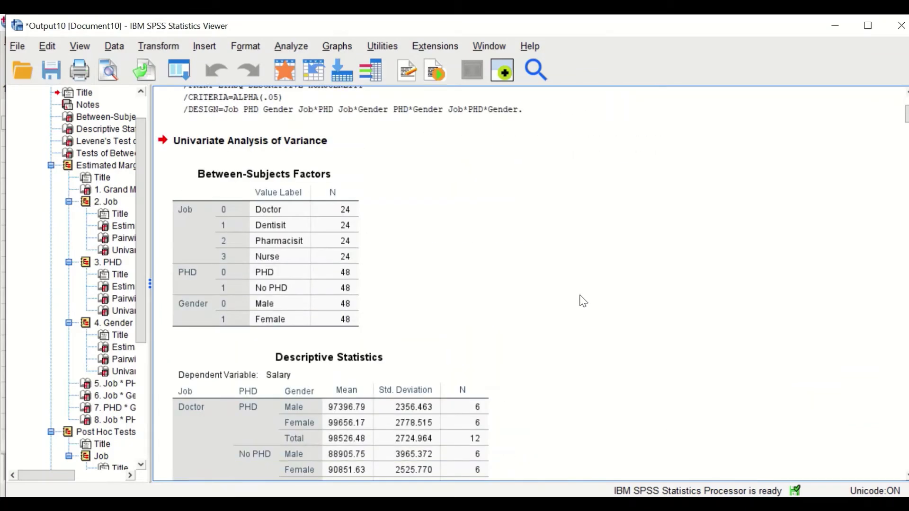
{"action": "left_click", "coordinate": [355, 229]}
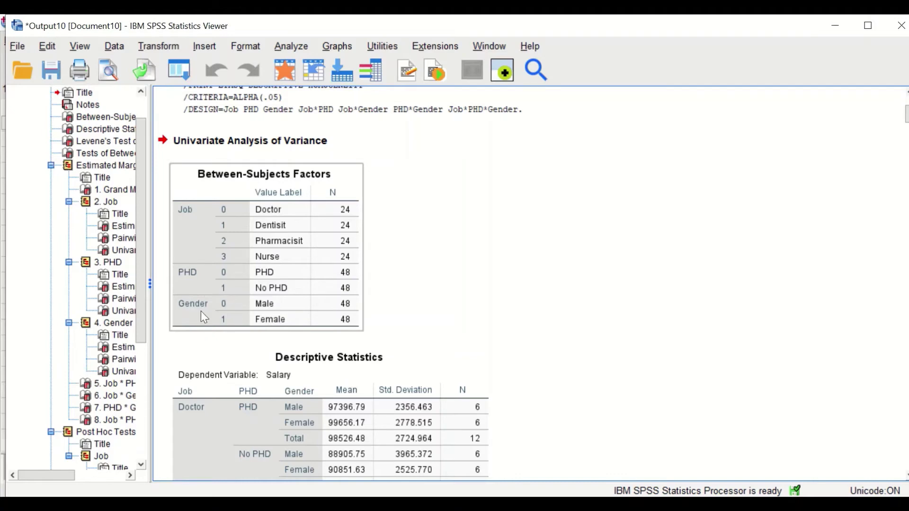
{"action": "left_click", "coordinate": [273, 341]}
{"action": "left_click", "coordinate": [385, 355]}
{"action": "left_click", "coordinate": [358, 303]}
{"action": "left_click", "coordinate": [376, 316]}
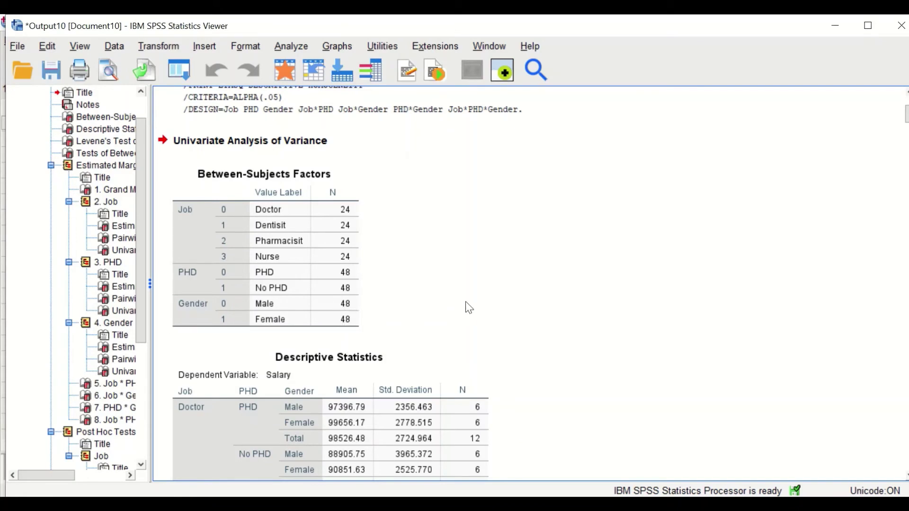
- Examine the Descriptive Statistics table for the Salary means and standard deviations by Job, PHD and Gender
{"action": "scroll", "coordinate": [682, 282], "scroll_direction": "down", "scroll_amount": 6}
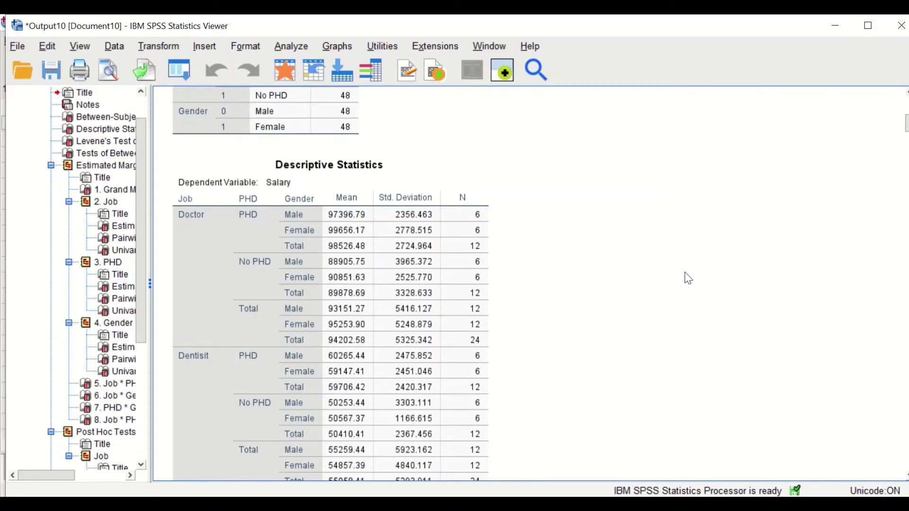
{"action": "scroll", "coordinate": [688, 279], "scroll_direction": "down", "scroll_amount": 2}
{"action": "left_click", "coordinate": [412, 159]}
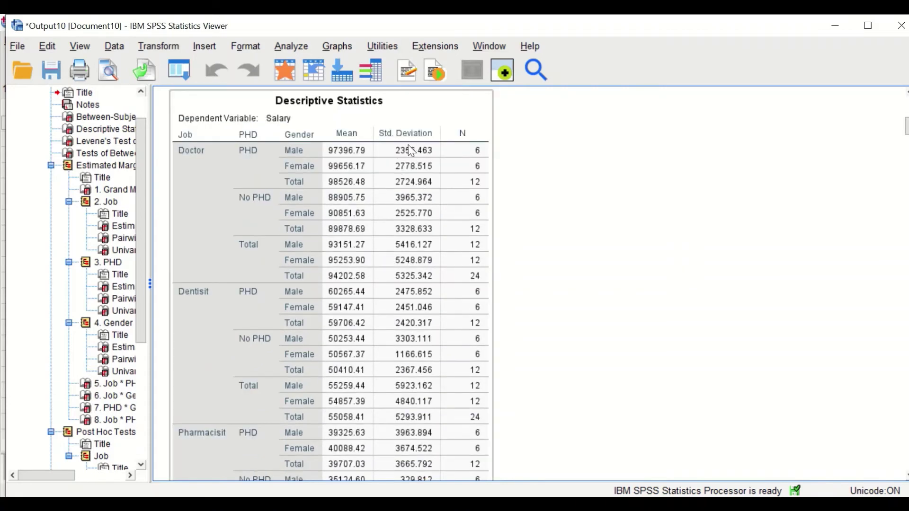
{"action": "left_click", "coordinate": [171, 150]}
{"action": "left_click", "coordinate": [197, 158]}
{"action": "scroll", "coordinate": [203, 297], "scroll_direction": "down", "scroll_amount": 8}
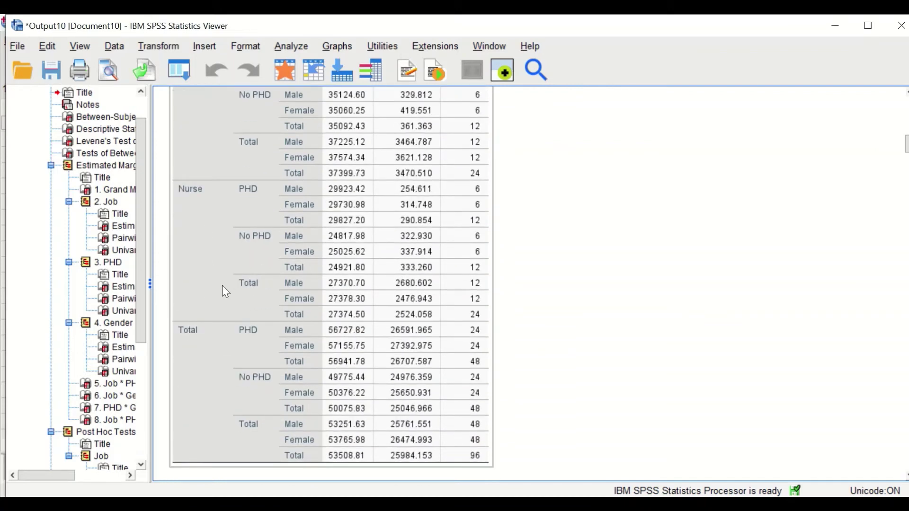
{"action": "scroll", "coordinate": [226, 292], "scroll_direction": "up", "scroll_amount": 4}
- Examine Levene's test of equality of error variances and the significance and effect sizes in the Tests of Between-Subjects Effects
{"action": "scroll", "coordinate": [243, 283], "scroll_direction": "down", "scroll_amount": 9}
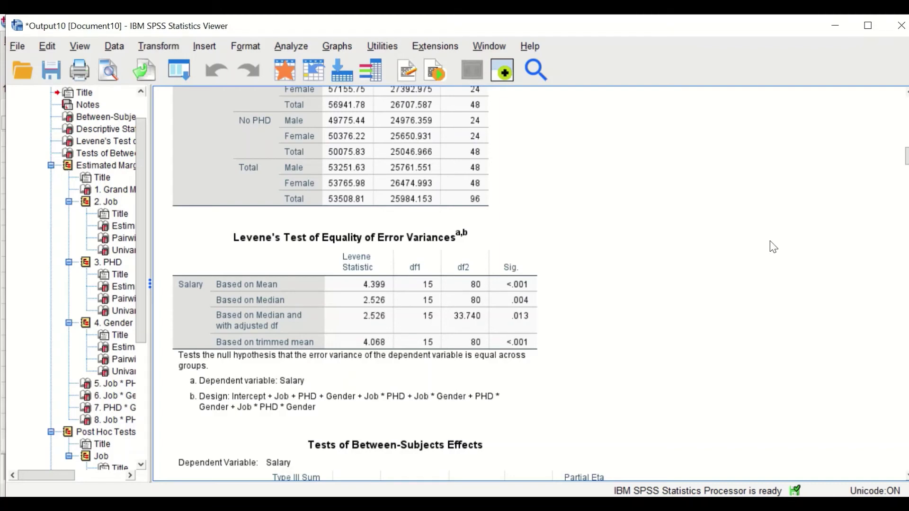
{"action": "scroll", "coordinate": [769, 246], "scroll_direction": "down", "scroll_amount": 3}
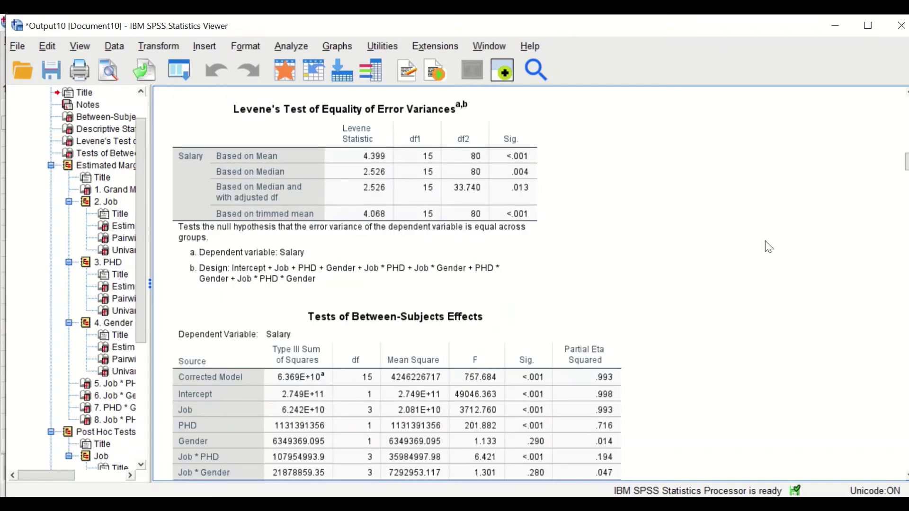
{"action": "scroll", "coordinate": [765, 304], "scroll_direction": "down", "scroll_amount": 2}
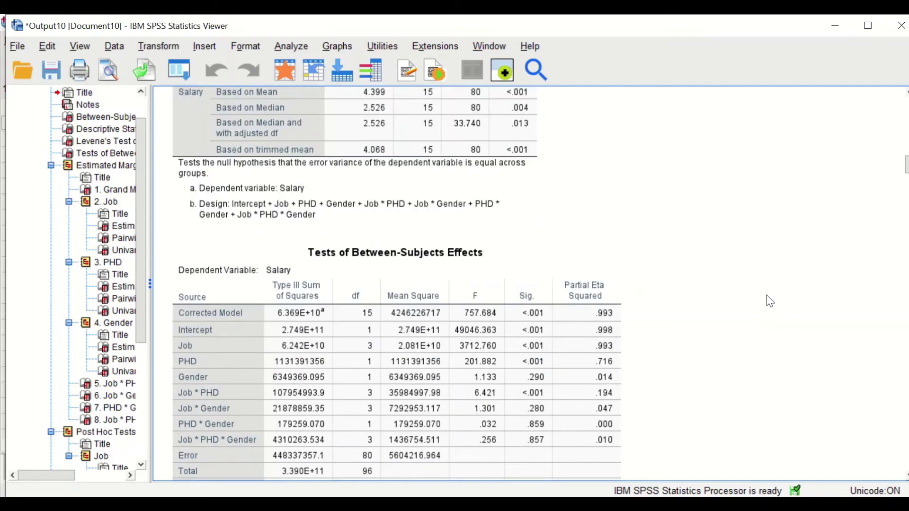
{"action": "scroll", "coordinate": [772, 299], "scroll_direction": "down", "scroll_amount": 2}
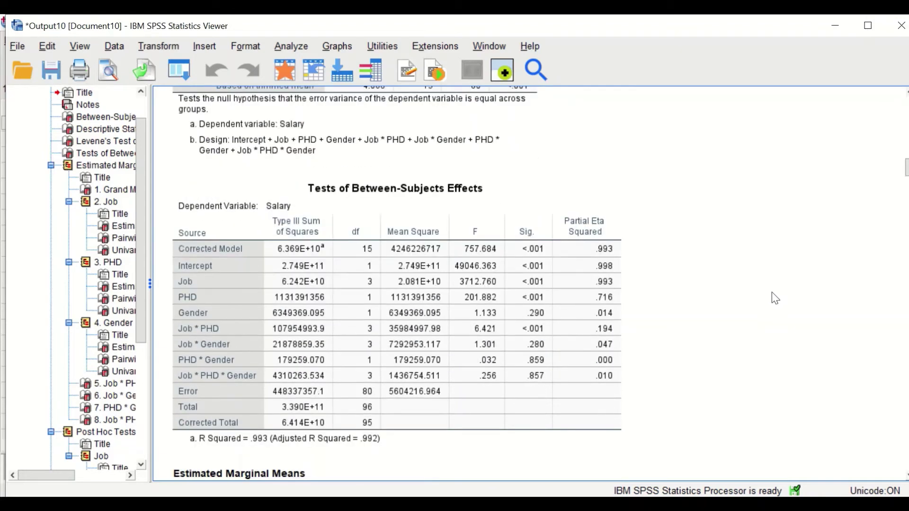
{"action": "scroll", "coordinate": [777, 299], "scroll_direction": "down", "scroll_amount": 2}
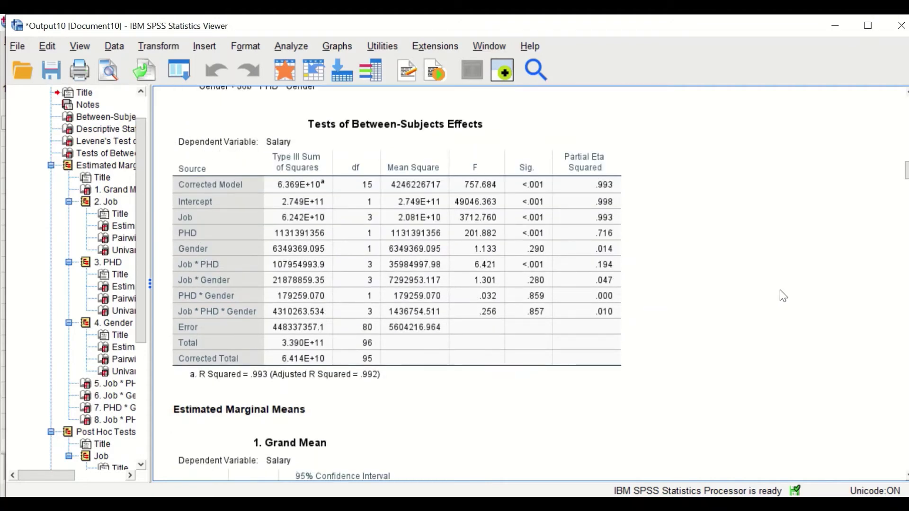
{"action": "left_click", "coordinate": [559, 198]}
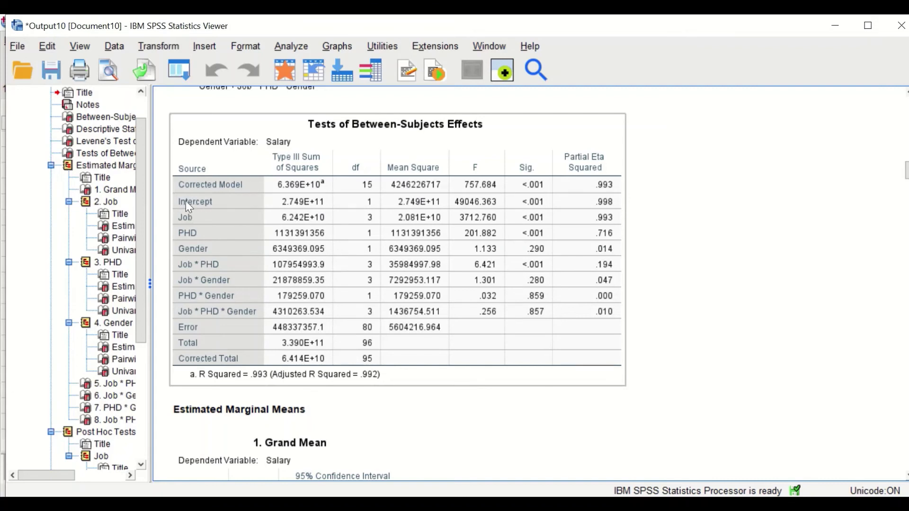
{"action": "left_click", "coordinate": [253, 233]}
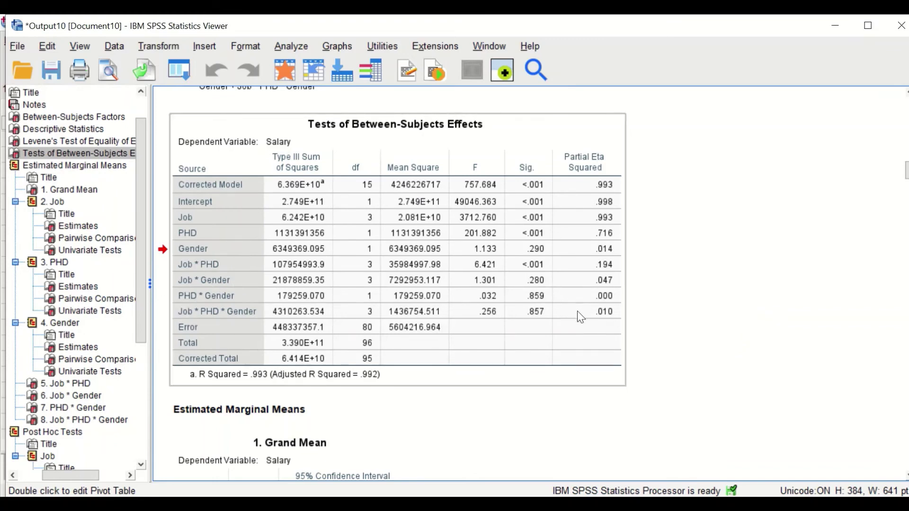
{"action": "scroll", "coordinate": [717, 325], "scroll_direction": "down", "scroll_amount": 3}
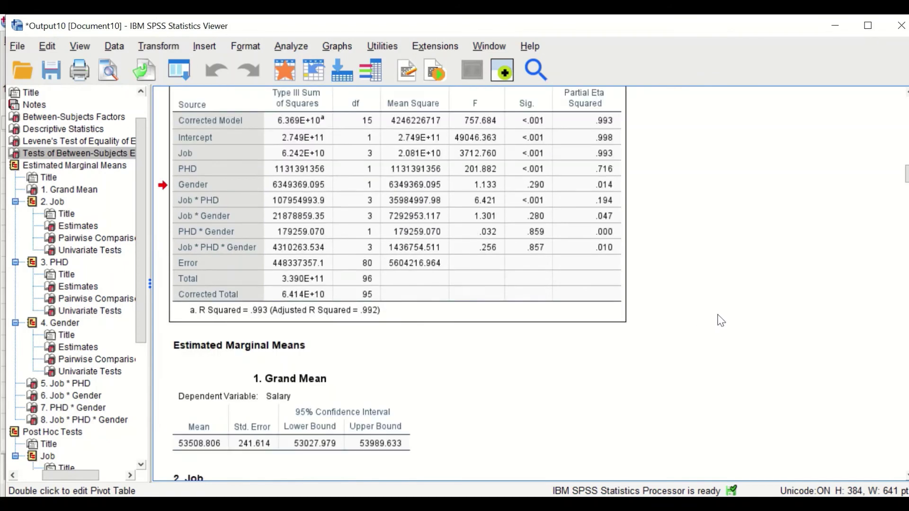
- Examine the estimated marginal means of Salary for Job and the pairwise comparisons between the four job groups
{"action": "scroll", "coordinate": [718, 317], "scroll_direction": "down", "scroll_amount": 6}
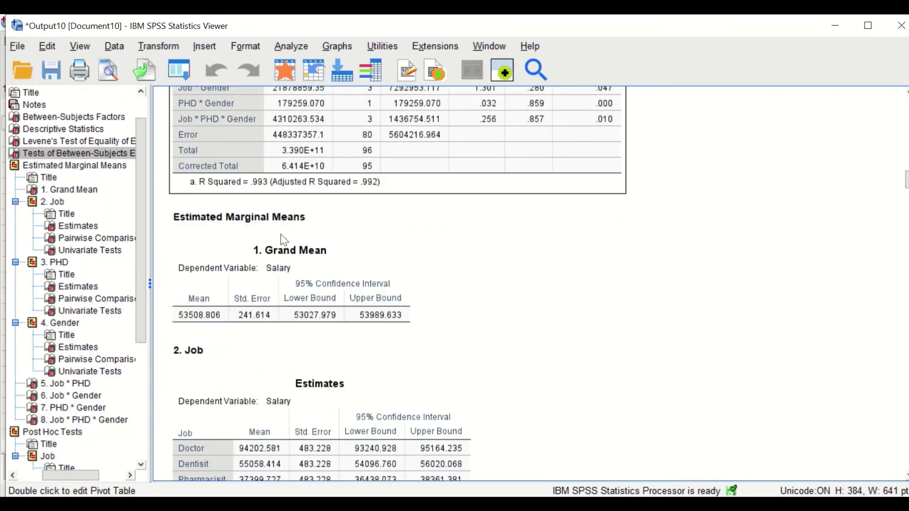
{"action": "scroll", "coordinate": [325, 272], "scroll_direction": "down", "scroll_amount": 3}
{"action": "scroll", "coordinate": [324, 272], "scroll_direction": "down", "scroll_amount": 12}
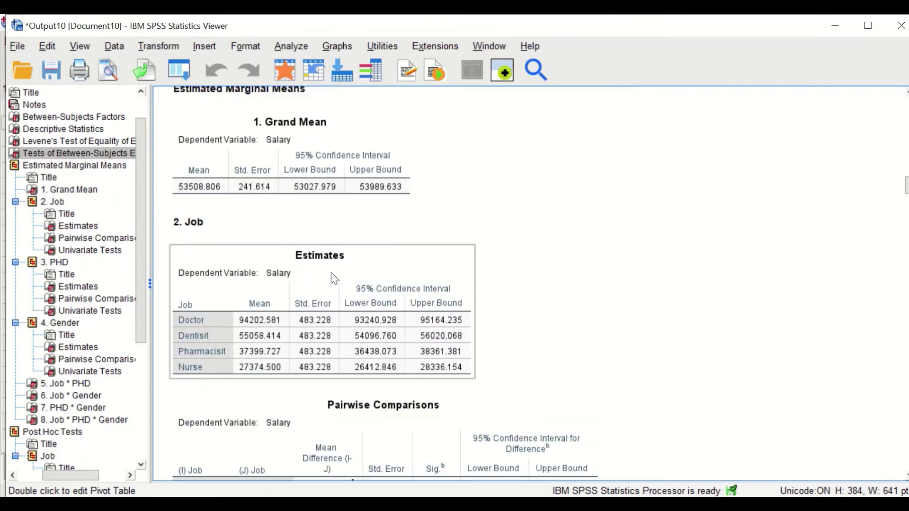
{"action": "scroll", "coordinate": [344, 280], "scroll_direction": "down", "scroll_amount": 6}
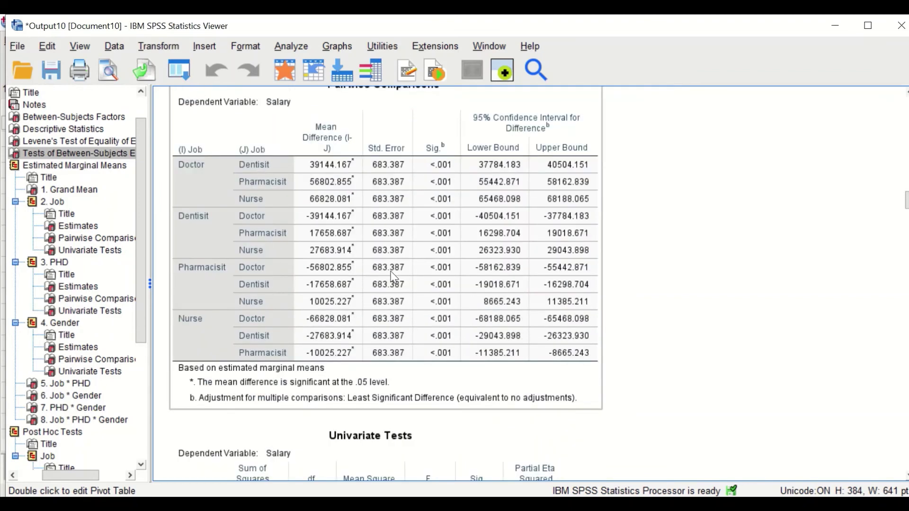
{"action": "scroll", "coordinate": [649, 279], "scroll_direction": "up", "scroll_amount": 6}
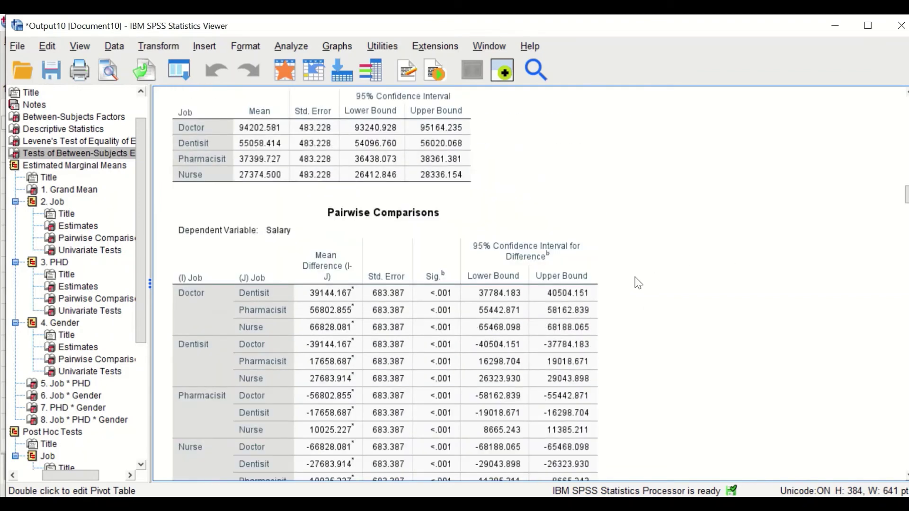
{"action": "left_click", "coordinate": [505, 252]}
{"action": "scroll", "coordinate": [466, 328], "scroll_direction": "down", "scroll_amount": 3}
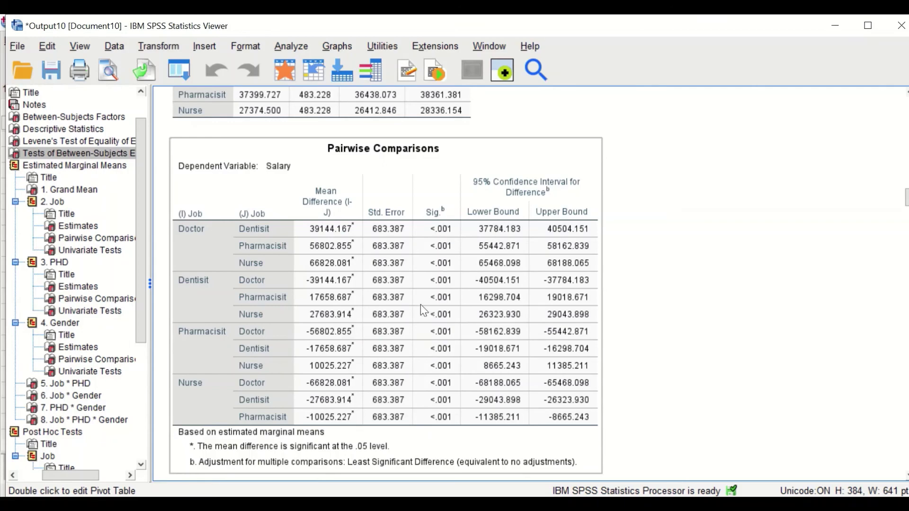
- Examine the profile plots of the estimated marginal means of Salary for the Job and PHD main effects
{"action": "scroll", "coordinate": [424, 310], "scroll_direction": "down", "scroll_amount": 10}
{"action": "scroll", "coordinate": [434, 309], "scroll_direction": "down", "scroll_amount": 10}
{"action": "scroll", "coordinate": [439, 302], "scroll_direction": "down", "scroll_amount": 20}
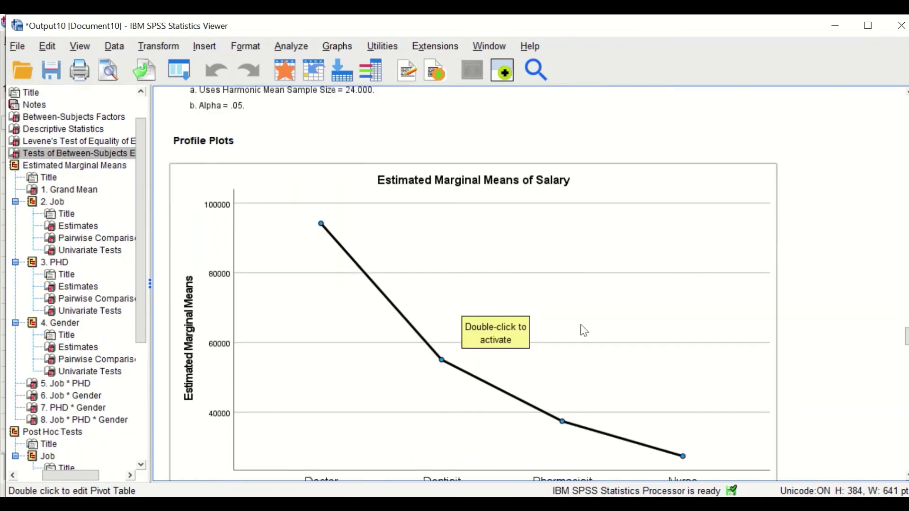
{"action": "scroll", "coordinate": [584, 330], "scroll_direction": "down", "scroll_amount": 3}
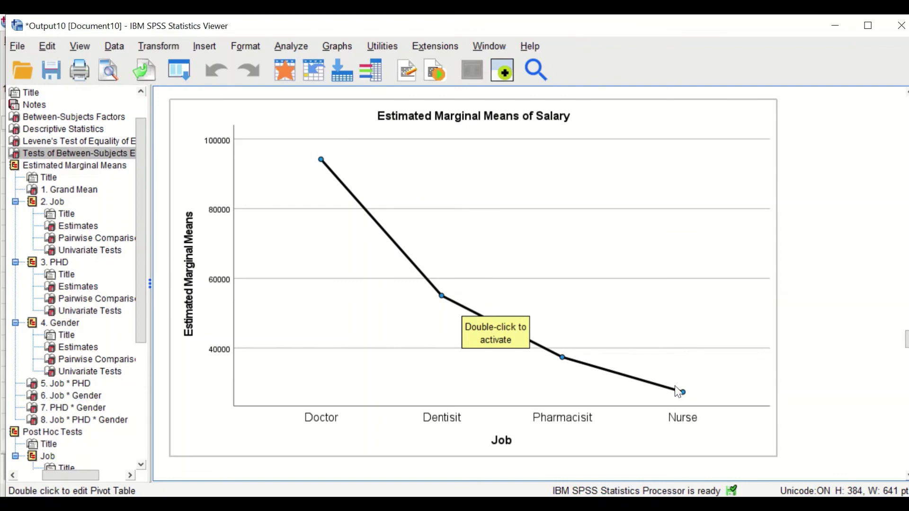
{"action": "scroll", "coordinate": [677, 381], "scroll_direction": "down", "scroll_amount": 10}
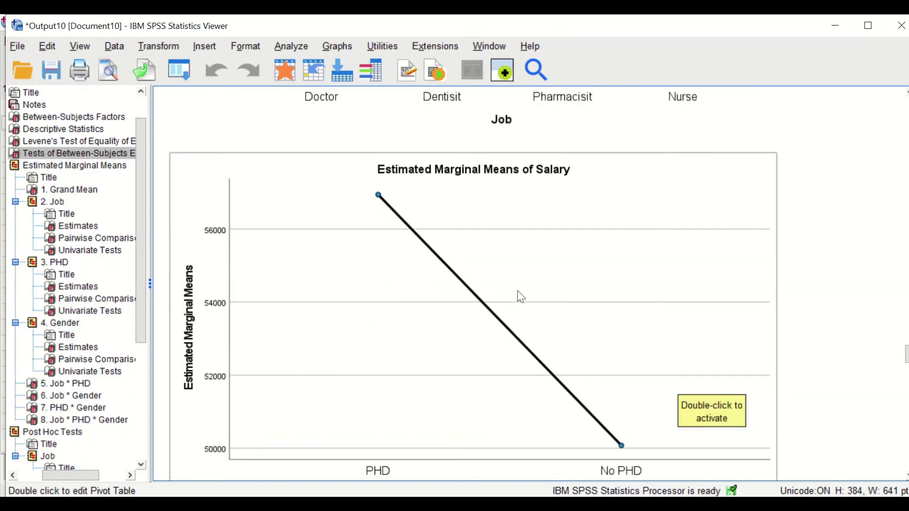
{"action": "scroll", "coordinate": [518, 293], "scroll_direction": "down", "scroll_amount": 2}
{"action": "scroll", "coordinate": [473, 317], "scroll_direction": "up", "scroll_amount": 2}
{"action": "scroll", "coordinate": [355, 269], "scroll_direction": "down", "scroll_amount": 2}
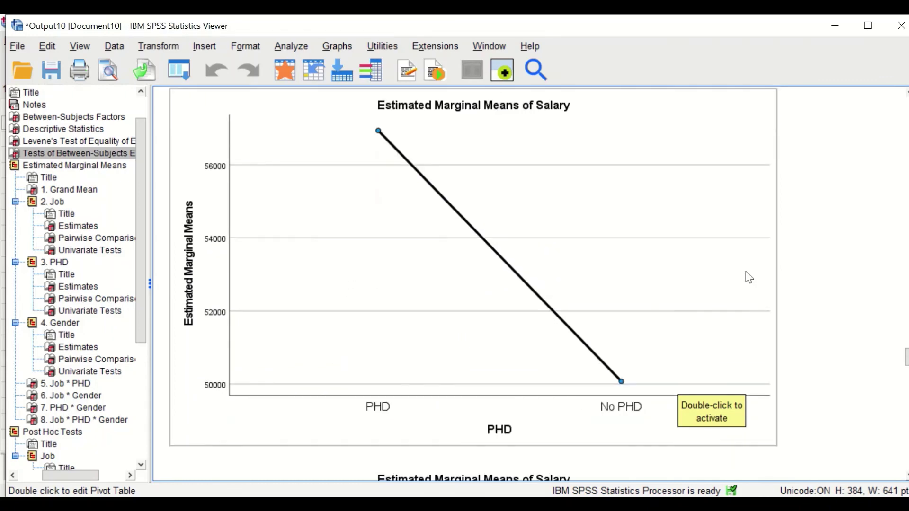
- Compare the two-way profile plots of Salary across Job, with separate lines for PHD and for Gender
{"action": "scroll", "coordinate": [746, 278], "scroll_direction": "down", "scroll_amount": 8}
{"action": "scroll", "coordinate": [743, 278], "scroll_direction": "down", "scroll_amount": 10}
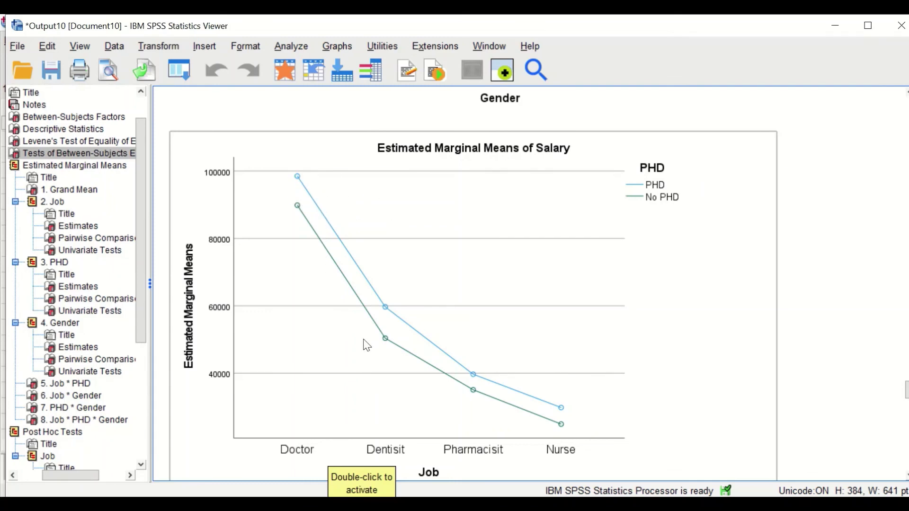
{"action": "scroll", "coordinate": [369, 310], "scroll_direction": "down", "scroll_amount": 3}
{"action": "scroll", "coordinate": [374, 311], "scroll_direction": "down", "scroll_amount": 2}
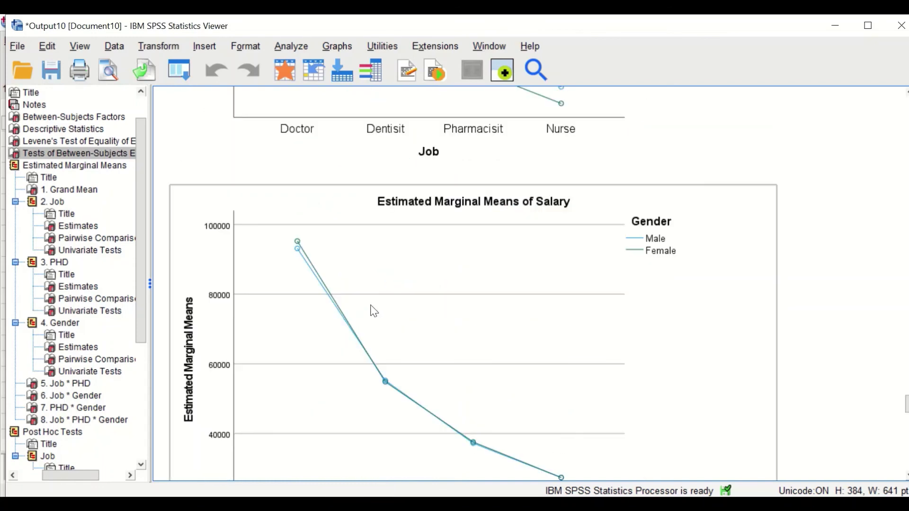
{"action": "scroll", "coordinate": [378, 310], "scroll_direction": "down", "scroll_amount": 2}
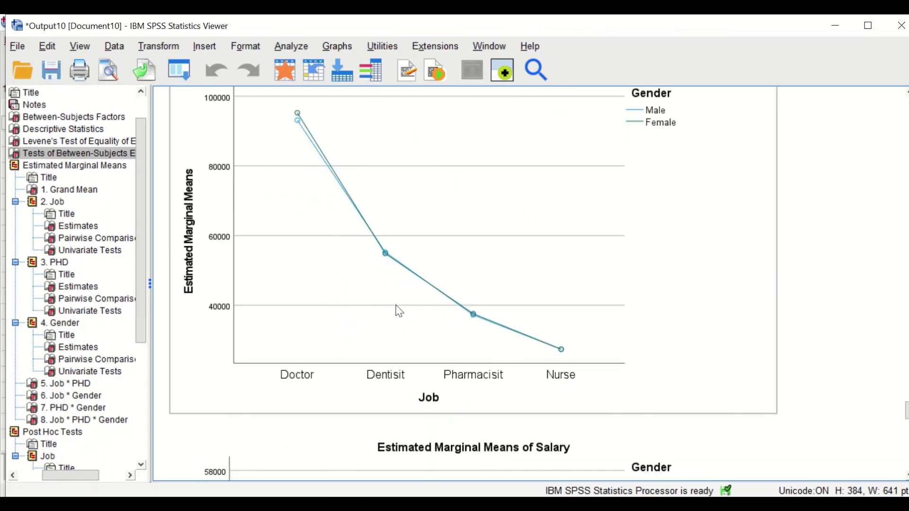
{"action": "scroll", "coordinate": [479, 283], "scroll_direction": "down", "scroll_amount": 10}
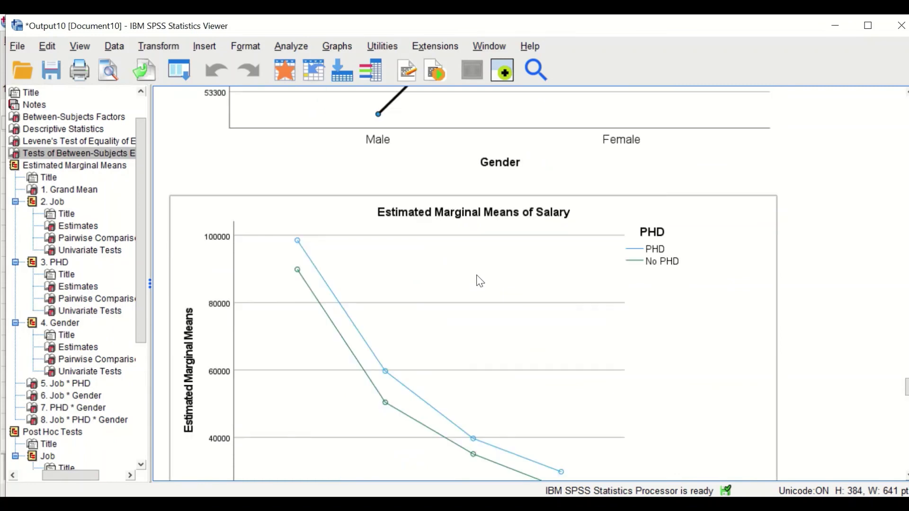
{"action": "scroll", "coordinate": [331, 364], "scroll_direction": "down", "scroll_amount": 3}
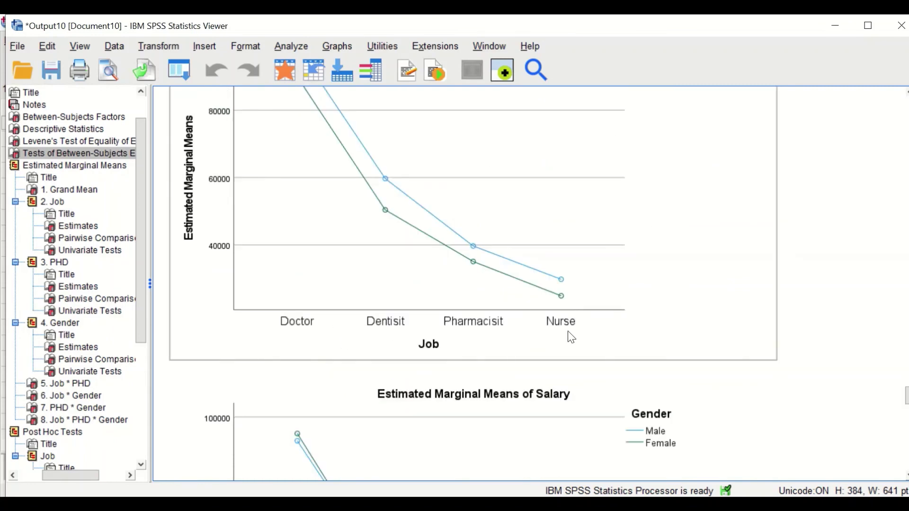
{"action": "scroll", "coordinate": [566, 333], "scroll_direction": "down", "scroll_amount": 2}
{"action": "scroll", "coordinate": [568, 336], "scroll_direction": "down", "scroll_amount": 2}
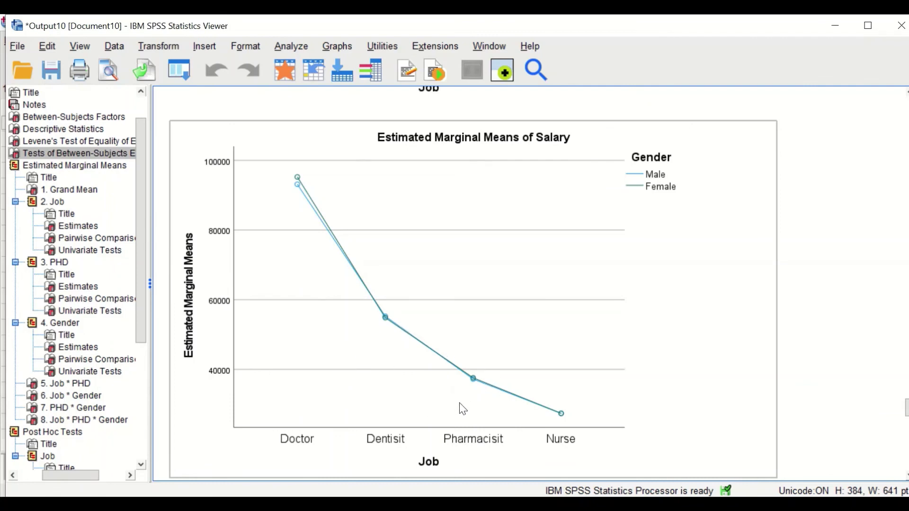
- Compare the Job * PHD * Gender profile plots of Salary for males and females, with separate lines for PHD and No PHD
{"action": "scroll", "coordinate": [463, 409], "scroll_direction": "down", "scroll_amount": 15}
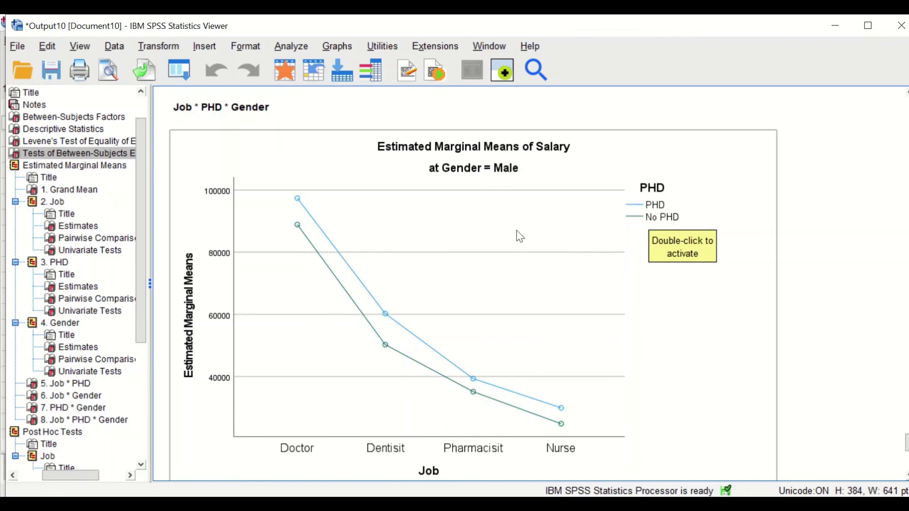
{"action": "scroll", "coordinate": [512, 178], "scroll_direction": "down", "scroll_amount": 10}
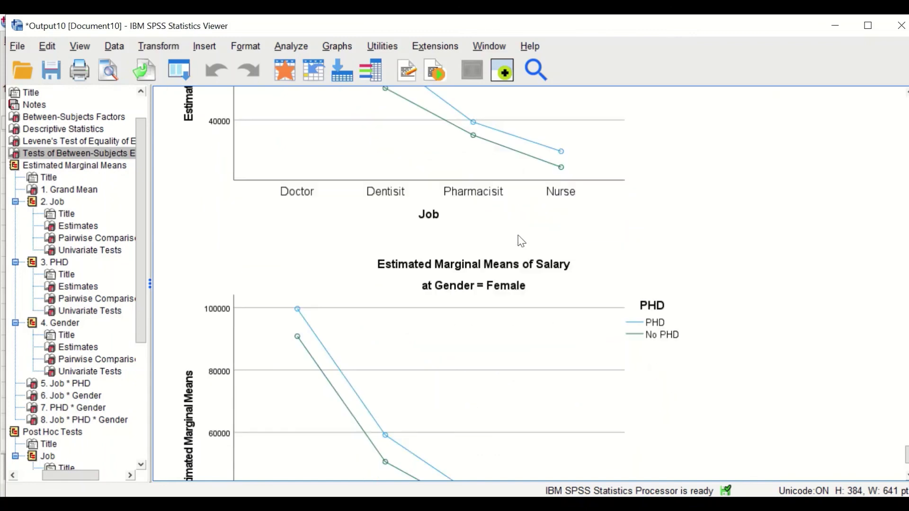
{"action": "scroll", "coordinate": [521, 240], "scroll_direction": "up", "scroll_amount": 11}
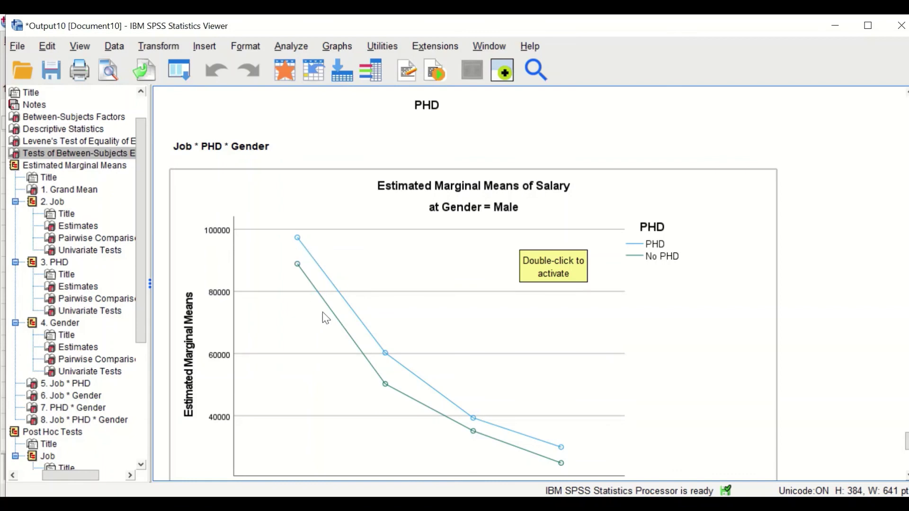
{"action": "scroll", "coordinate": [344, 319], "scroll_direction": "down", "scroll_amount": 10}
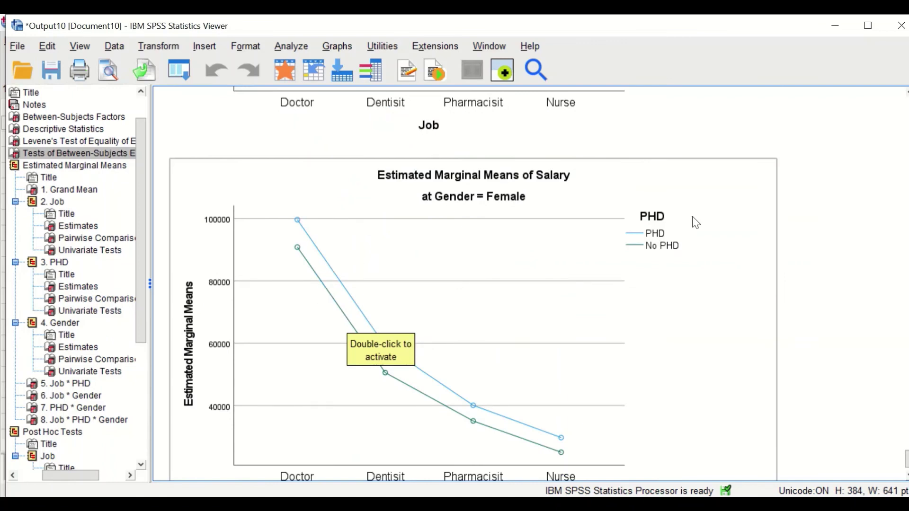
{"action": "scroll", "coordinate": [530, 327], "scroll_direction": "up", "scroll_amount": 3}
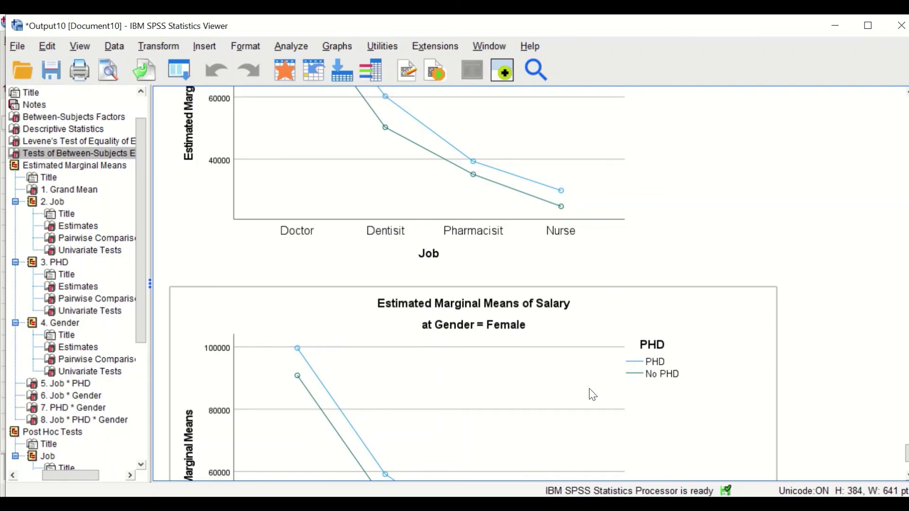
{"action": "scroll", "coordinate": [590, 392], "scroll_direction": "down", "scroll_amount": 4}
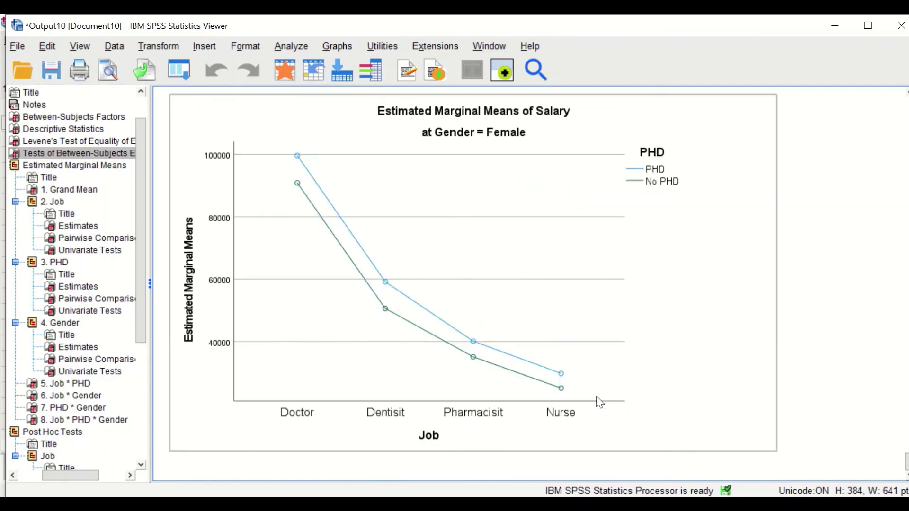